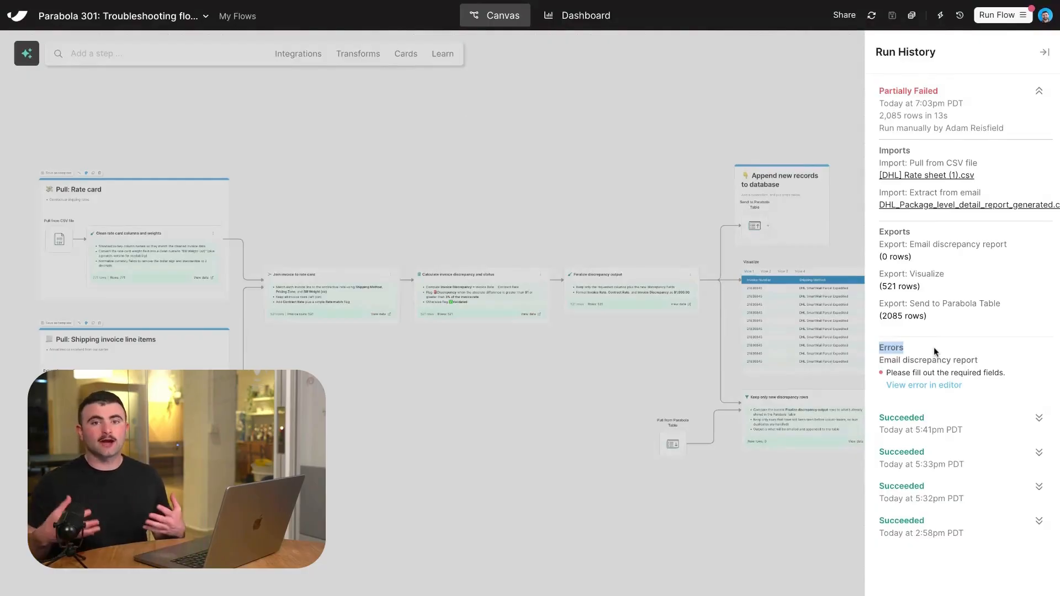
Open the failed Email discrepancy report step from the run error and inspect its required Email Recipients field.
click(915, 385)
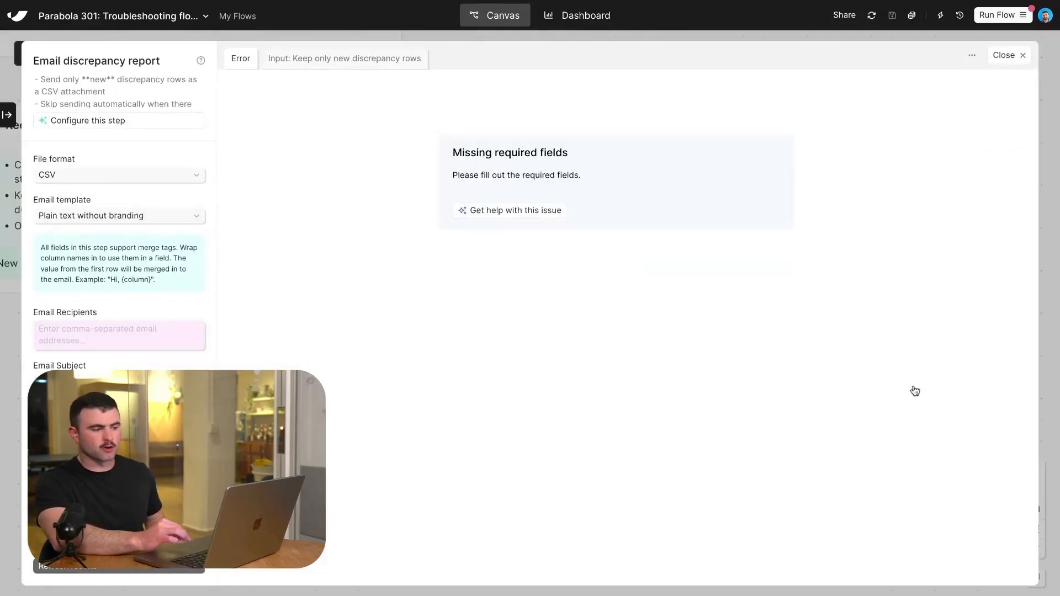
click(1022, 56)
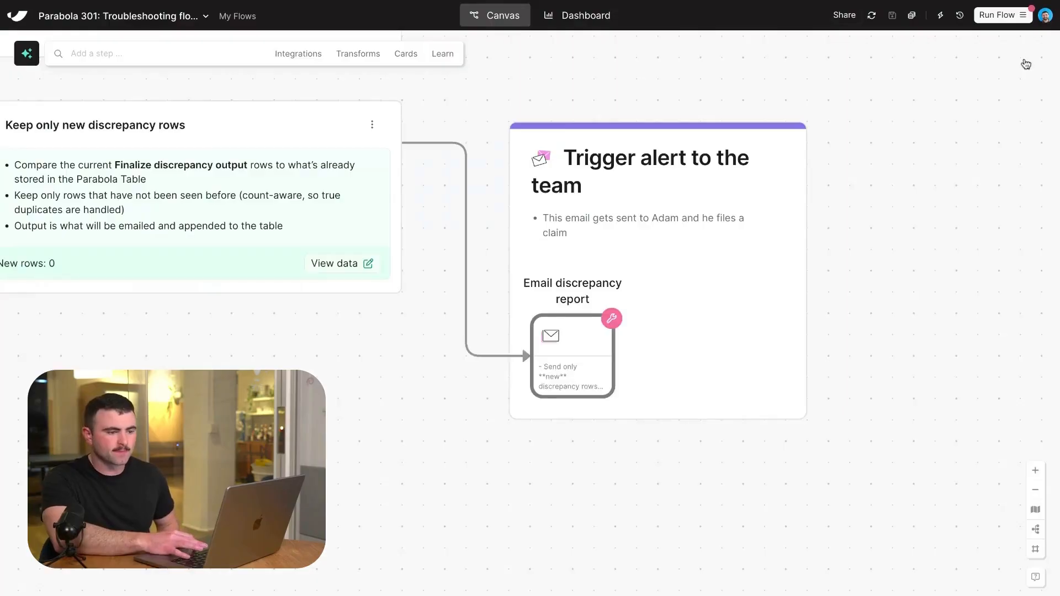
double_click(562, 358)
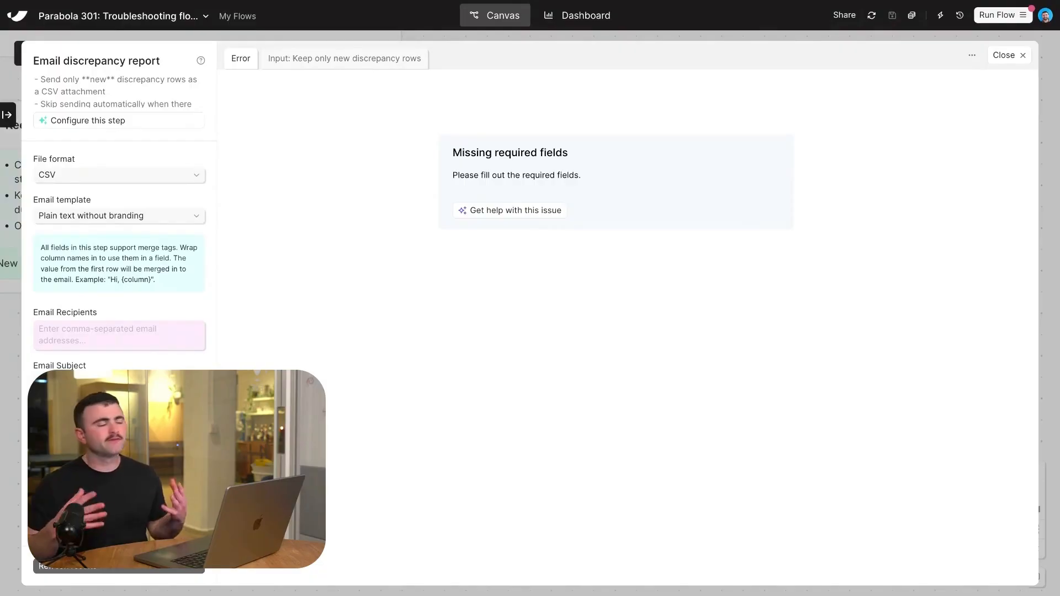
click(148, 343)
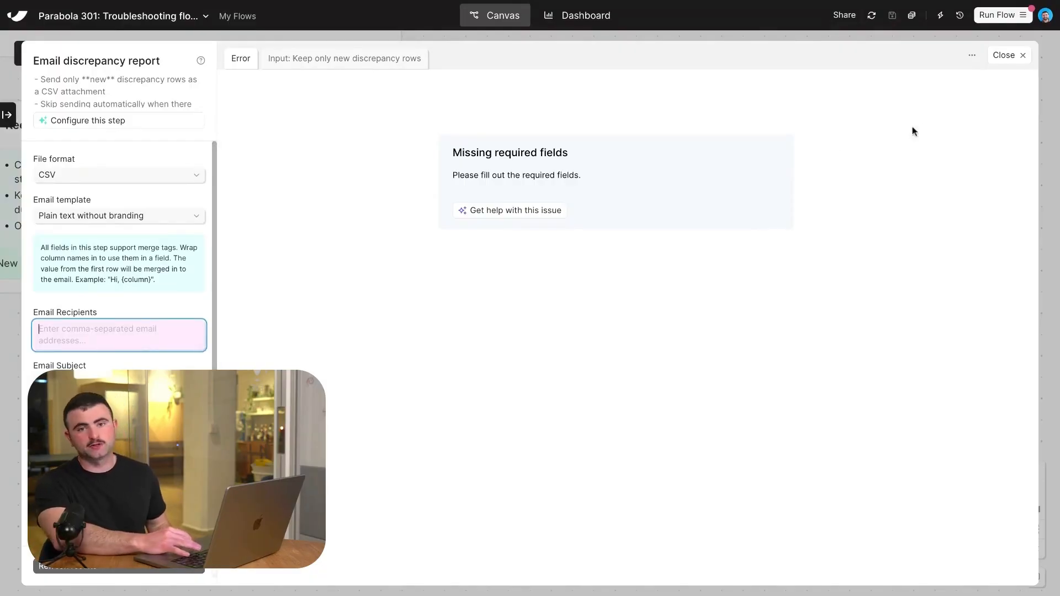
click(1022, 56)
Open the AI assistant chat and compare its explanation of the workflow error with the steps on the canvas.
scroll(679, 197, down, 10)
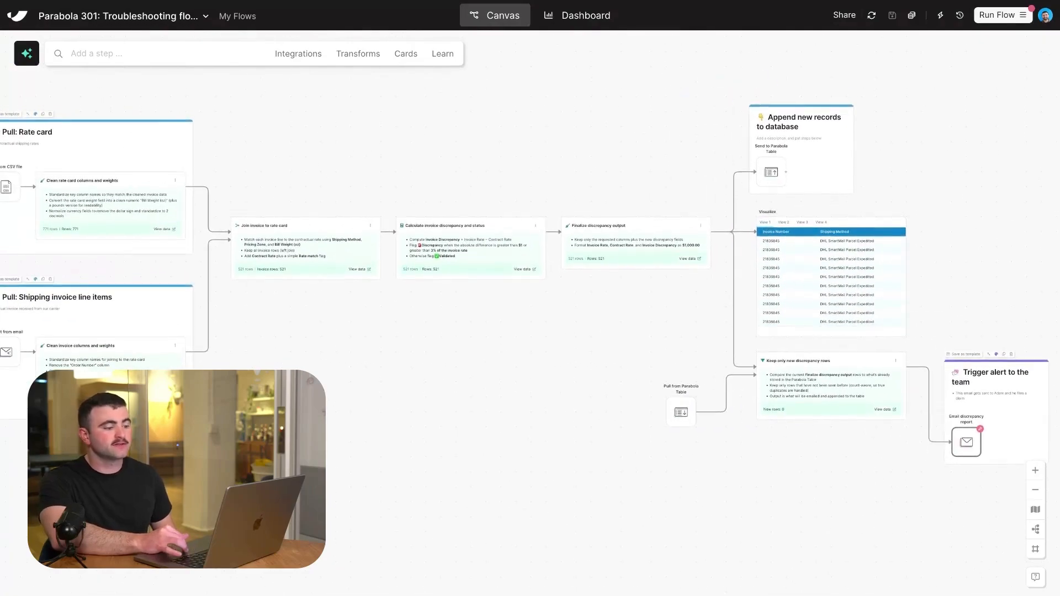
scroll(678, 197, down, 2)
scroll(531, 276, up, 1)
scroll(531, 276, right, 1)
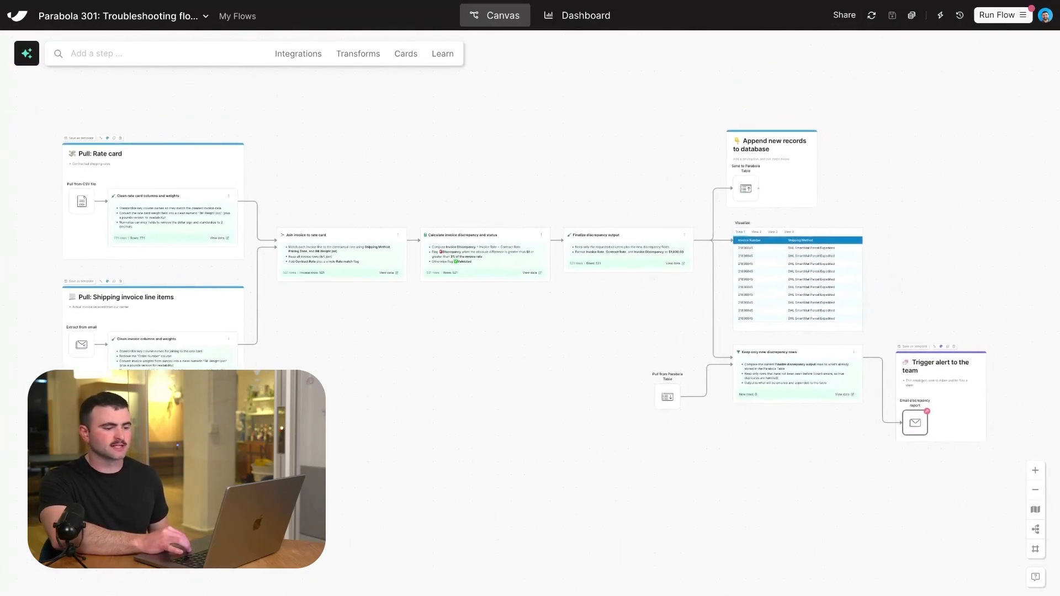
click(27, 61)
scroll(755, 380, right, 10)
scroll(755, 380, up, 2)
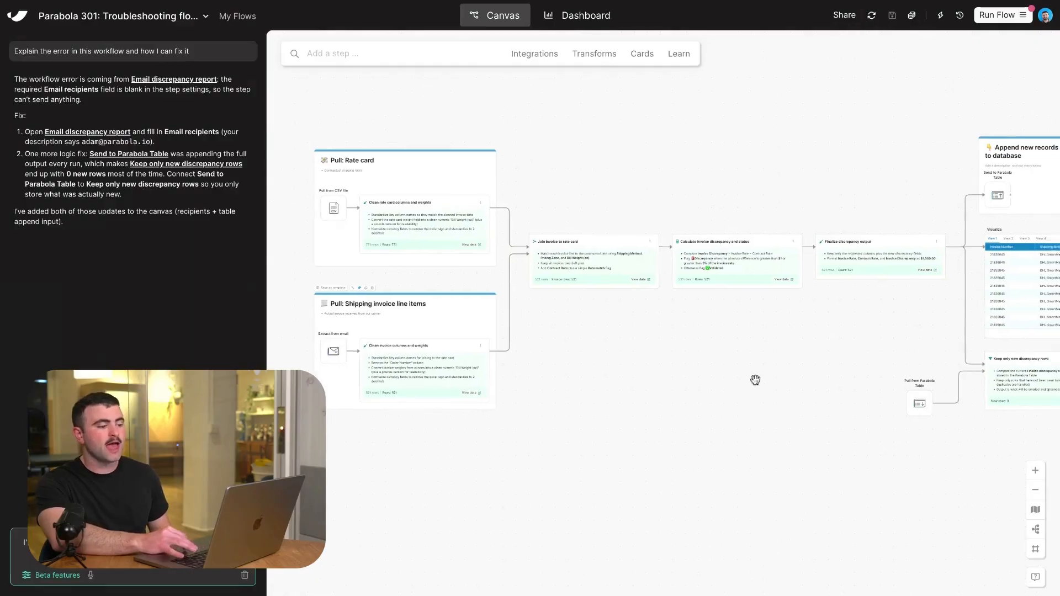
scroll(755, 380, right, 5)
scroll(755, 380, down, 1)
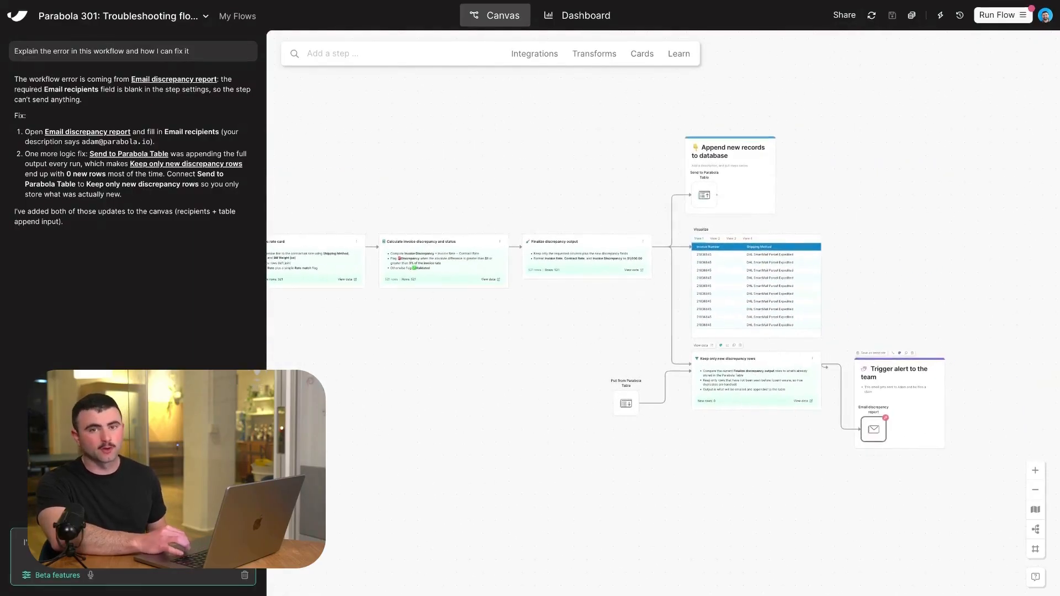
Examine the database append and team alert branches, and highlight the assistant's note about the updates added to the canvas.
scroll(755, 379, up, 3)
scroll(755, 380, right, 3)
scroll(755, 379, up, 3)
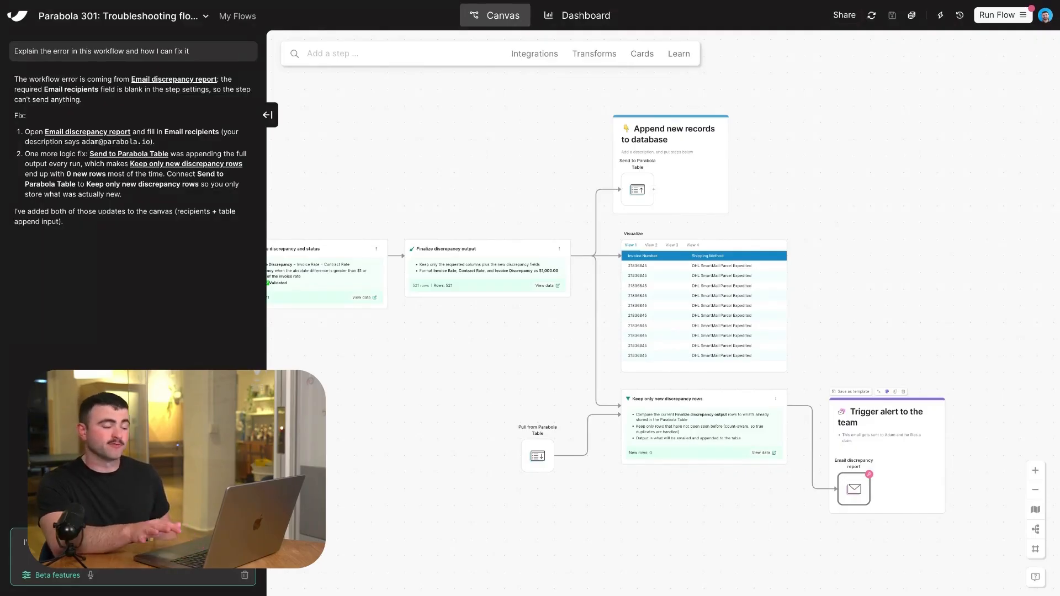
drag(15, 212, 127, 228)
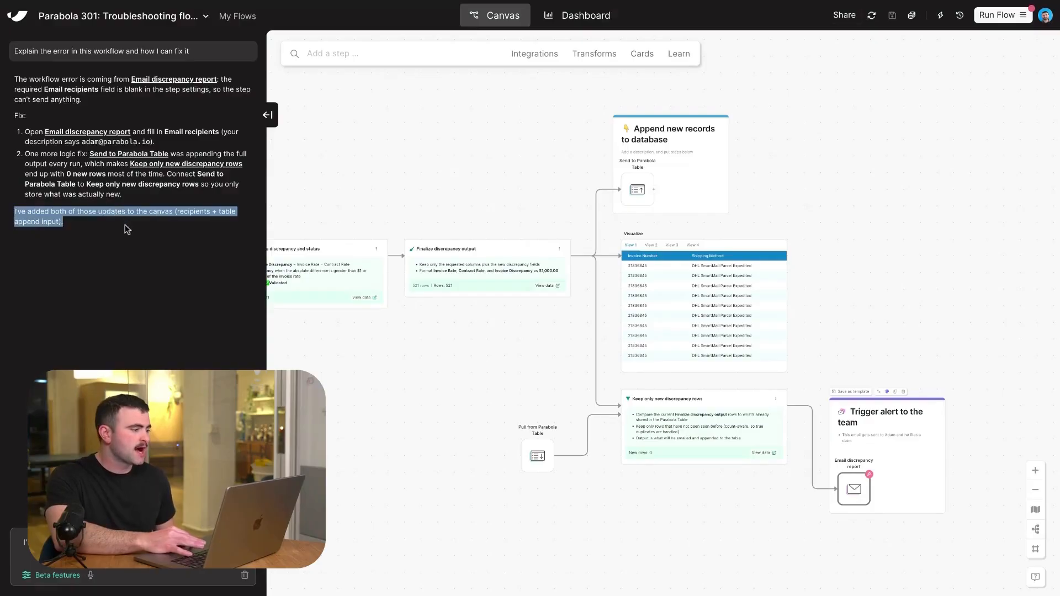
click(125, 224)
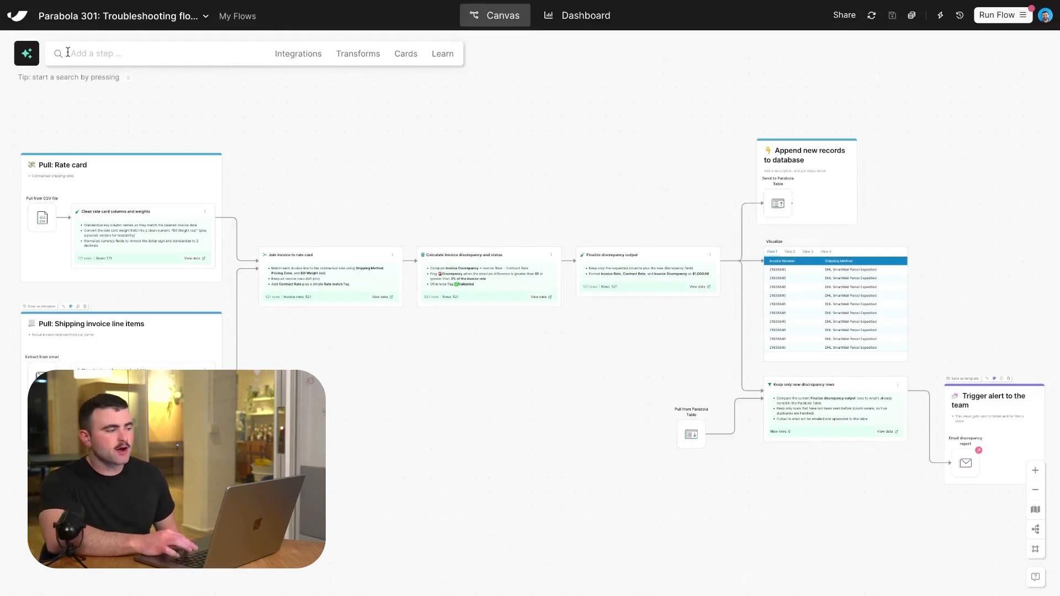
Reopen the assistant chat and view the Finalize discrepancy output results with that step attached as the chat's context.
click(20, 54)
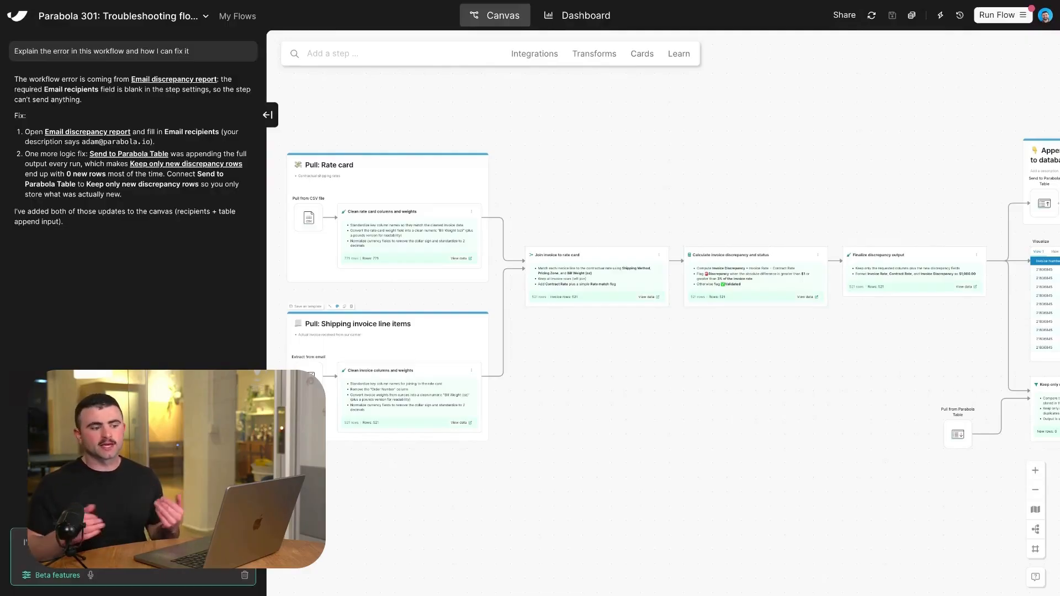
scroll(905, 257, up, 5)
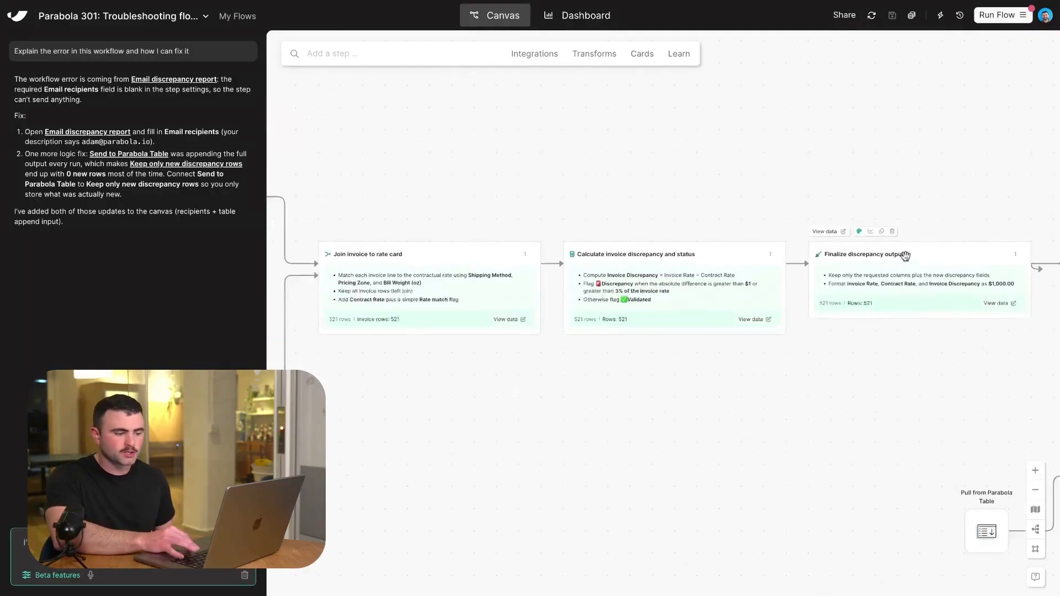
click(858, 286)
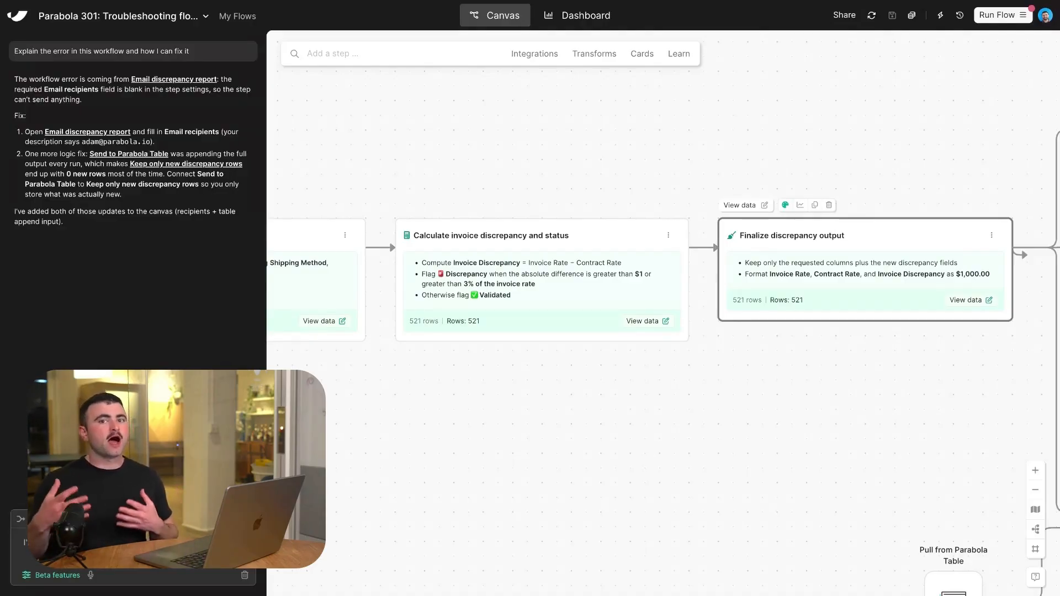
double_click(809, 285)
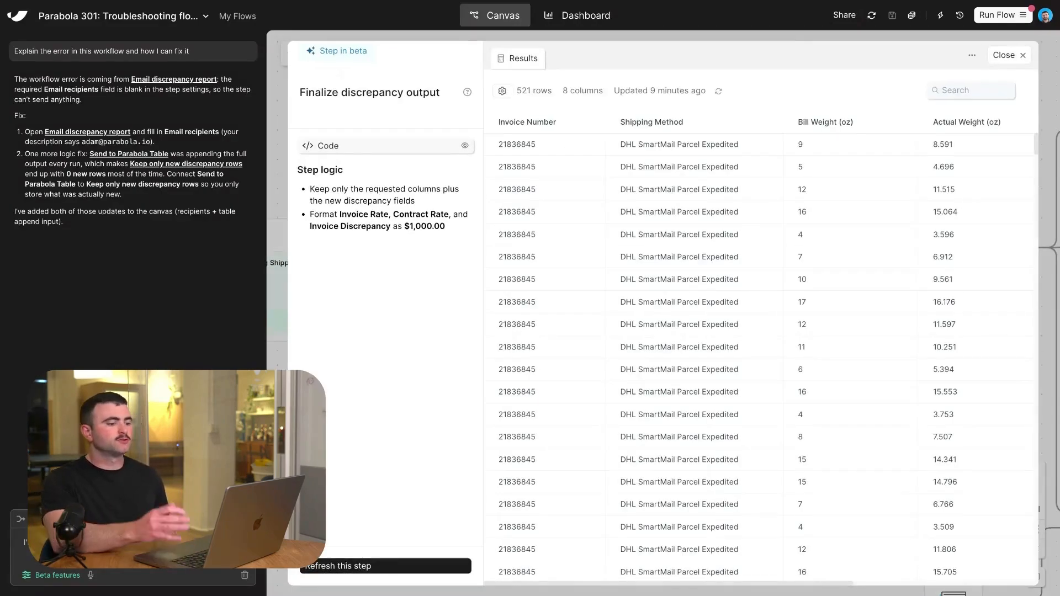
click(25, 542)
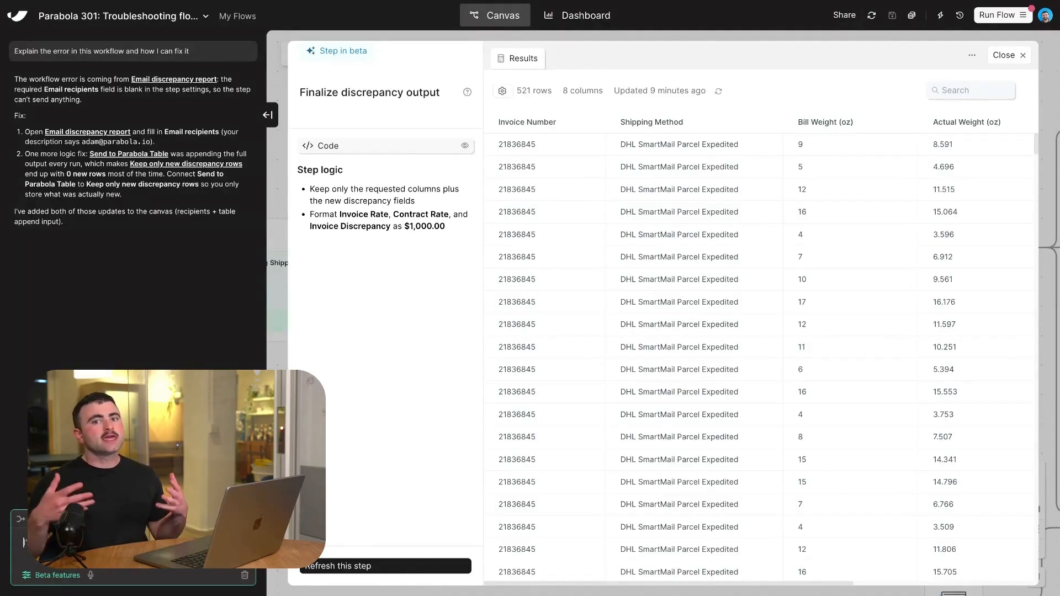
text(I')
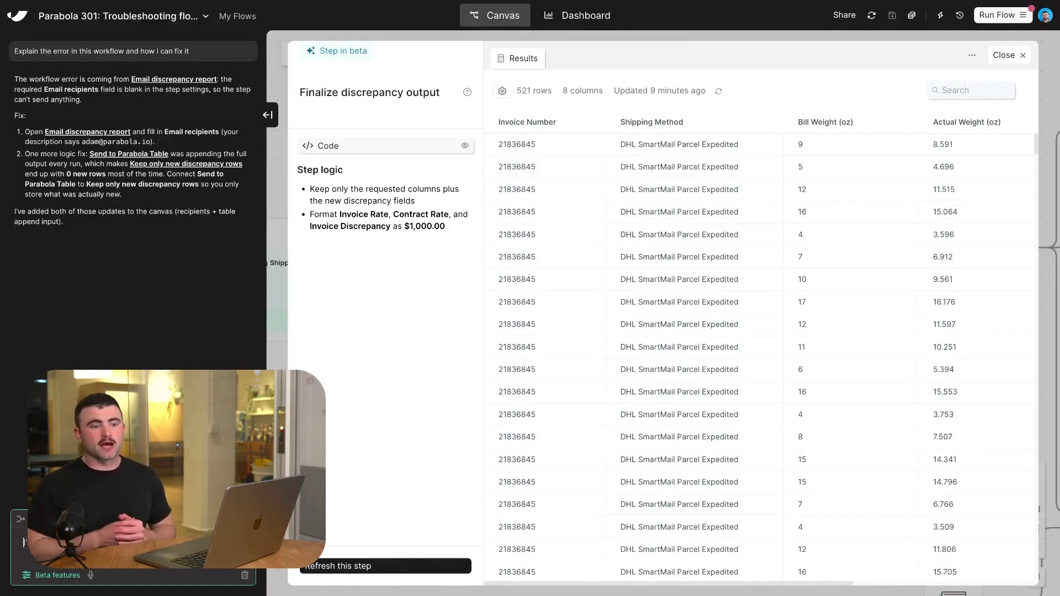
click(1005, 54)
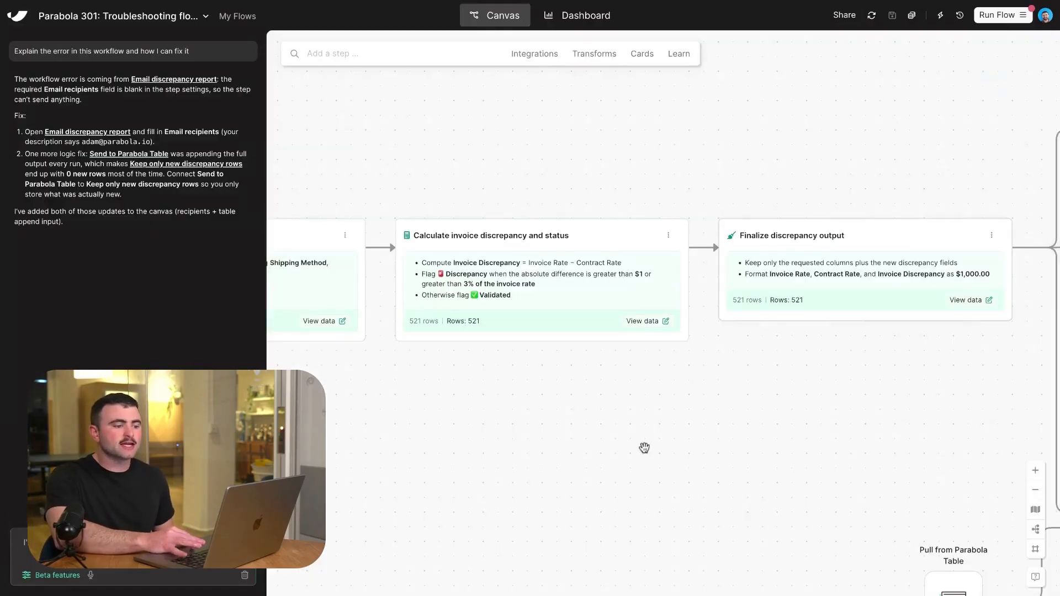
Highlight the assistant prompt requesting a new branch that filters records without an invoice discrepancy status.
drag(708, 418, 653, 376)
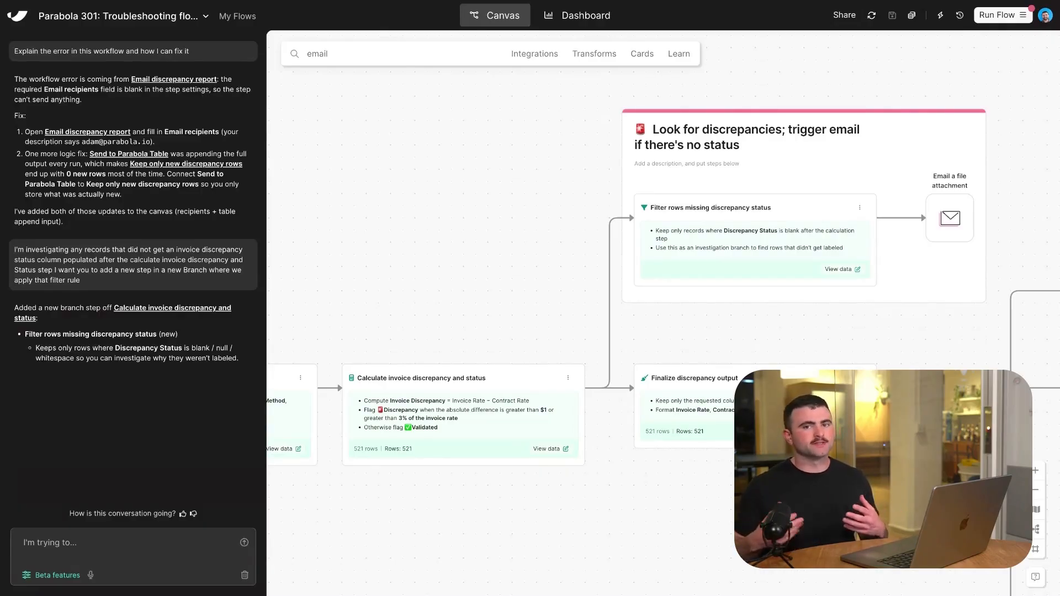
drag(104, 282, 95, 243)
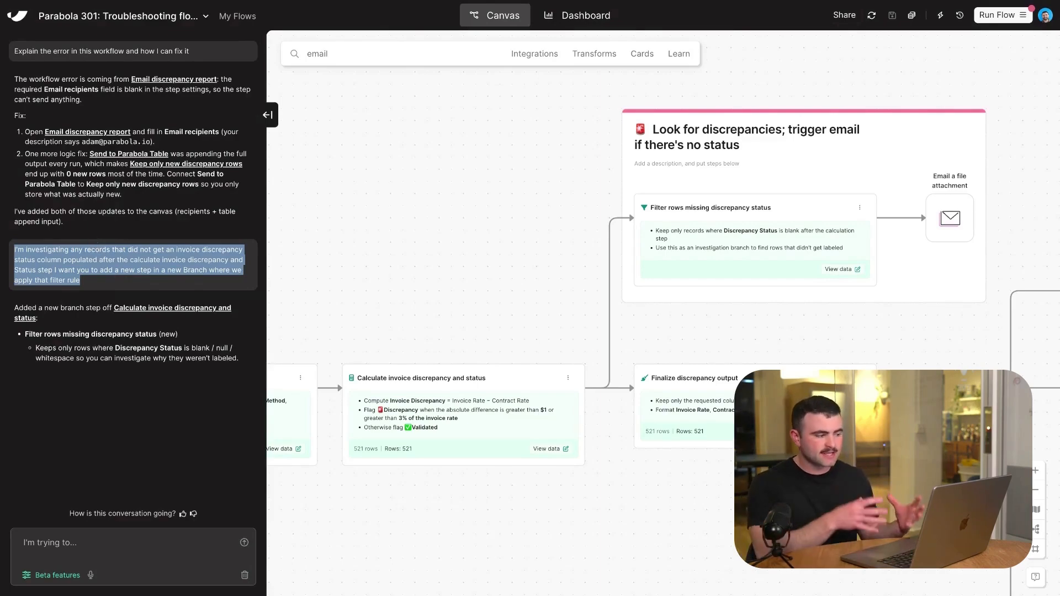
drag(114, 285, 10, 254)
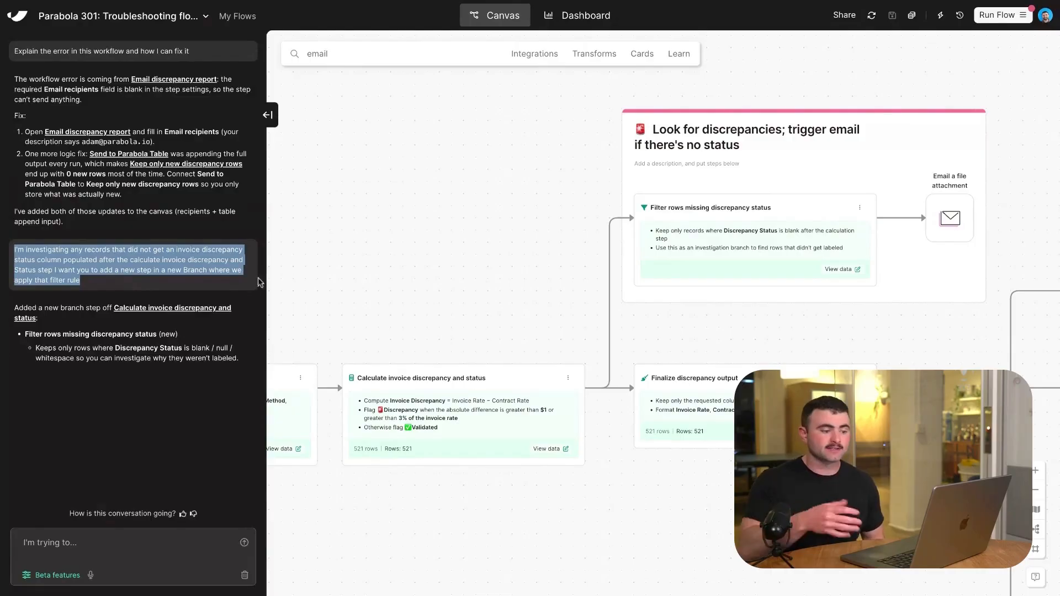
click(499, 273)
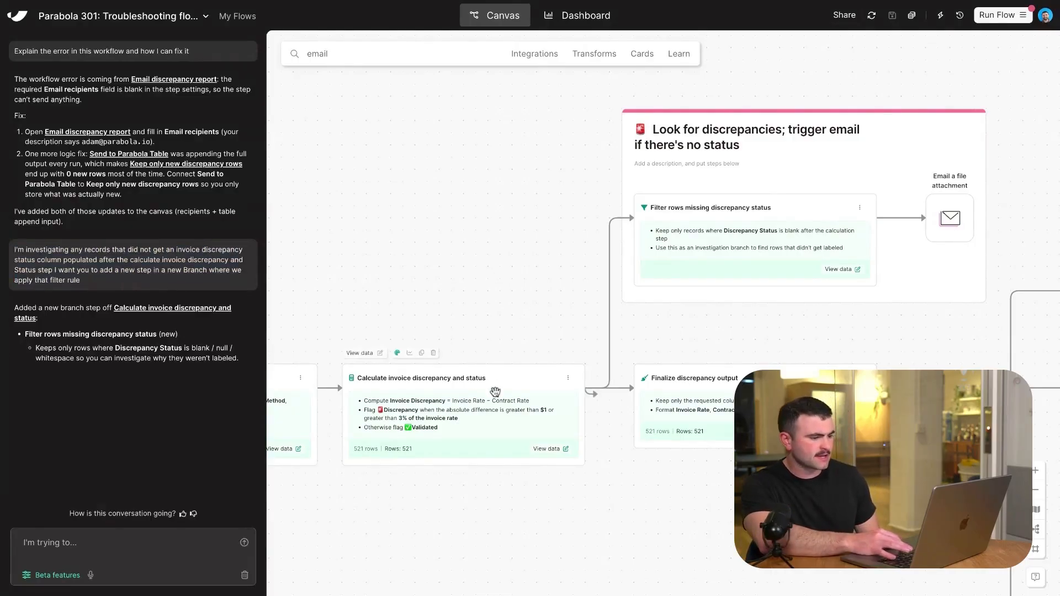
Inspect the results of the Filter rows missing discrepancy status step and the Email a file attachment step connected to it.
click(744, 266)
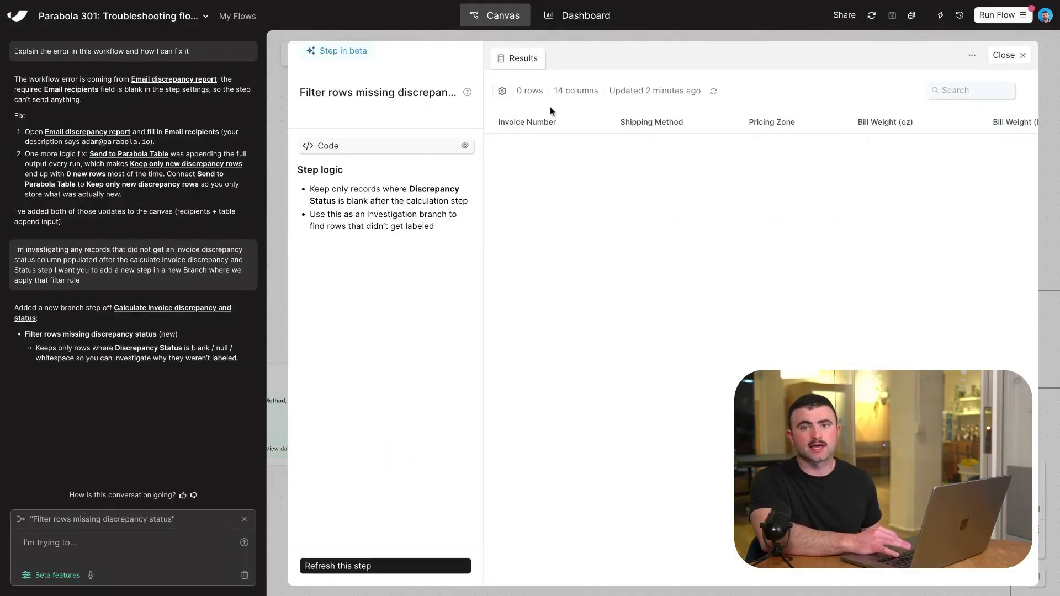
click(1021, 57)
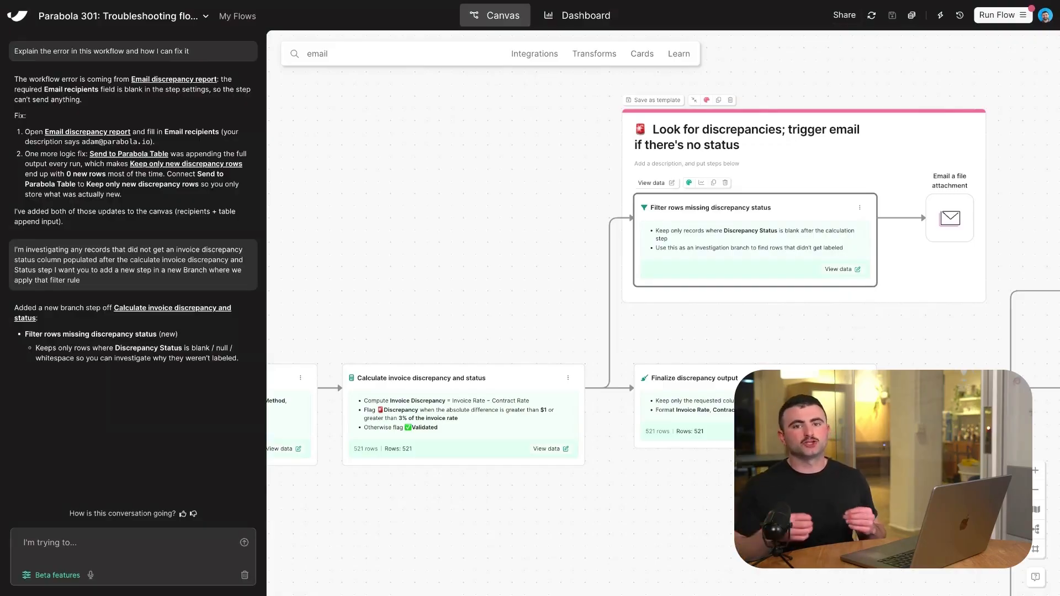
double_click(949, 218)
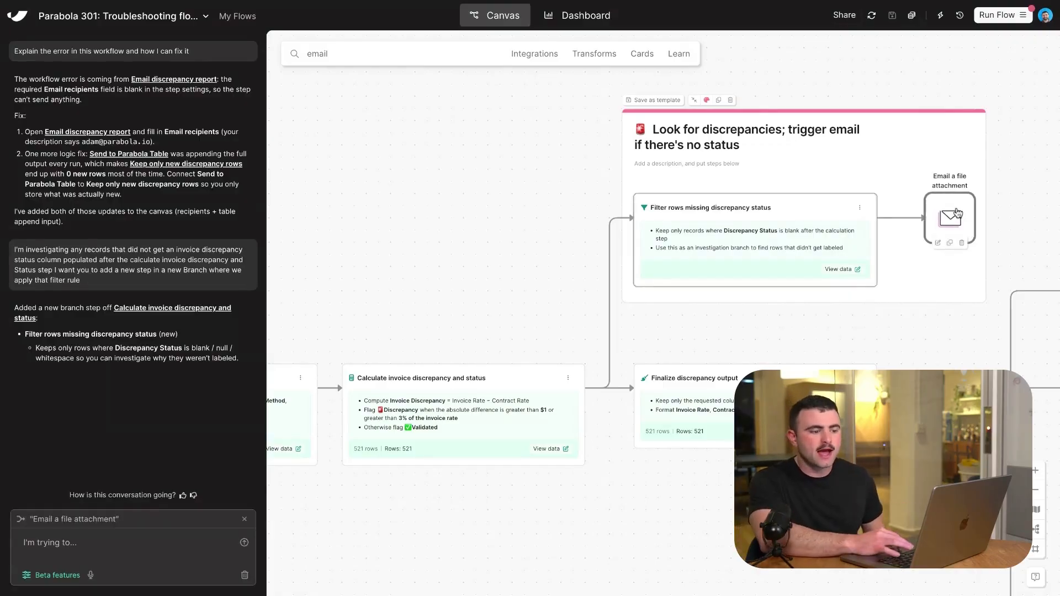
click(1009, 56)
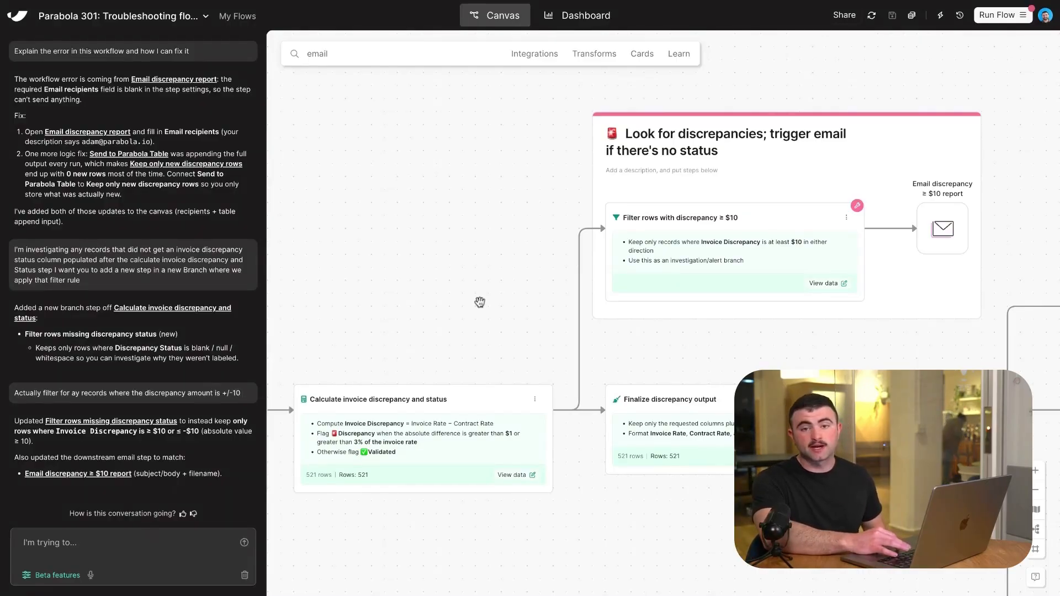
Open the Filter rows with discrepancy ≥ $10 step and ask the assistant to help fix its settings error.
click(788, 219)
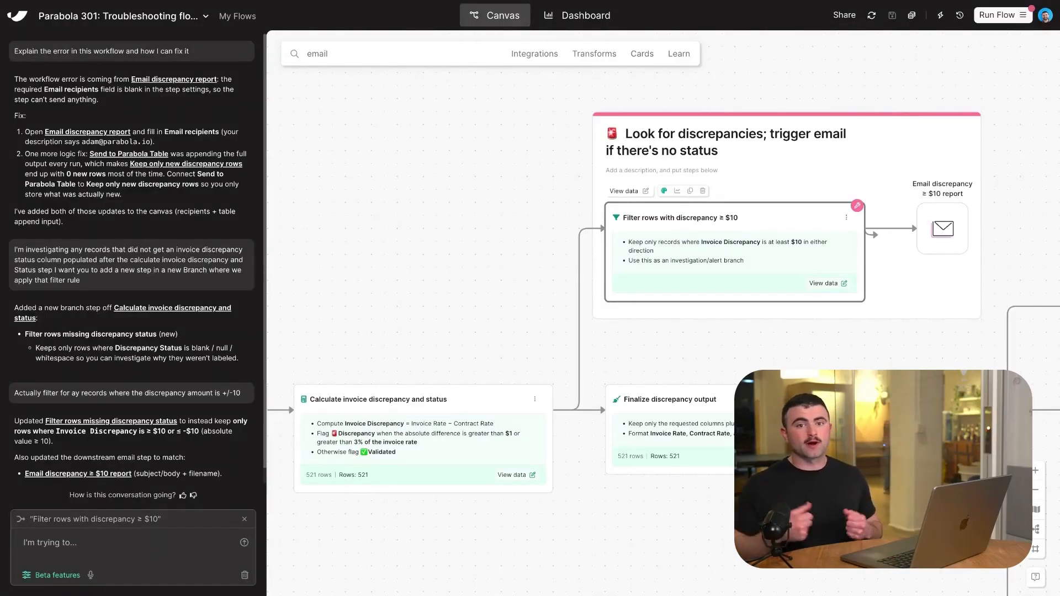
key(Return)
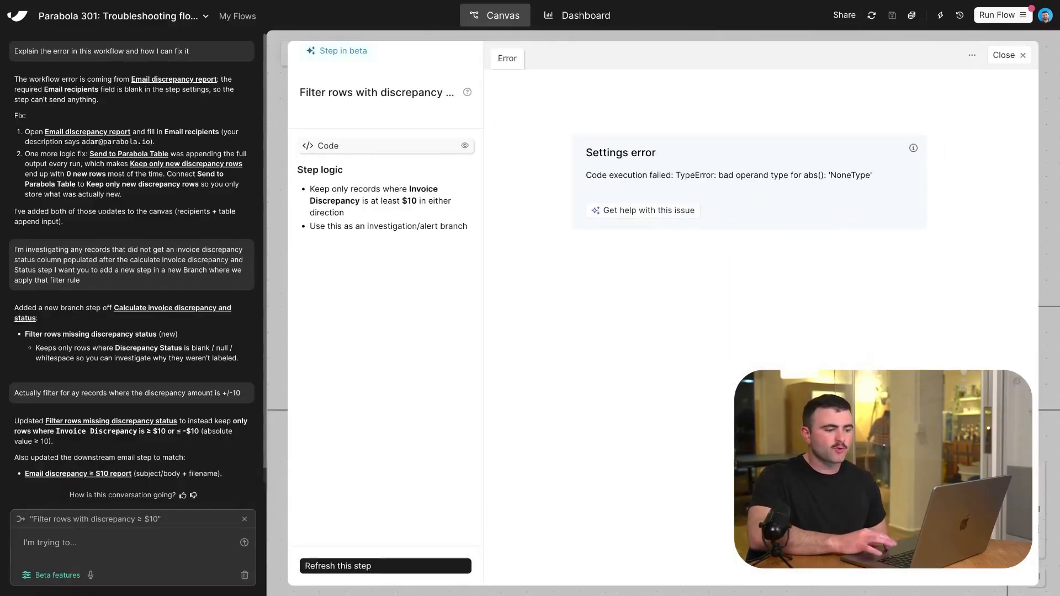
click(648, 215)
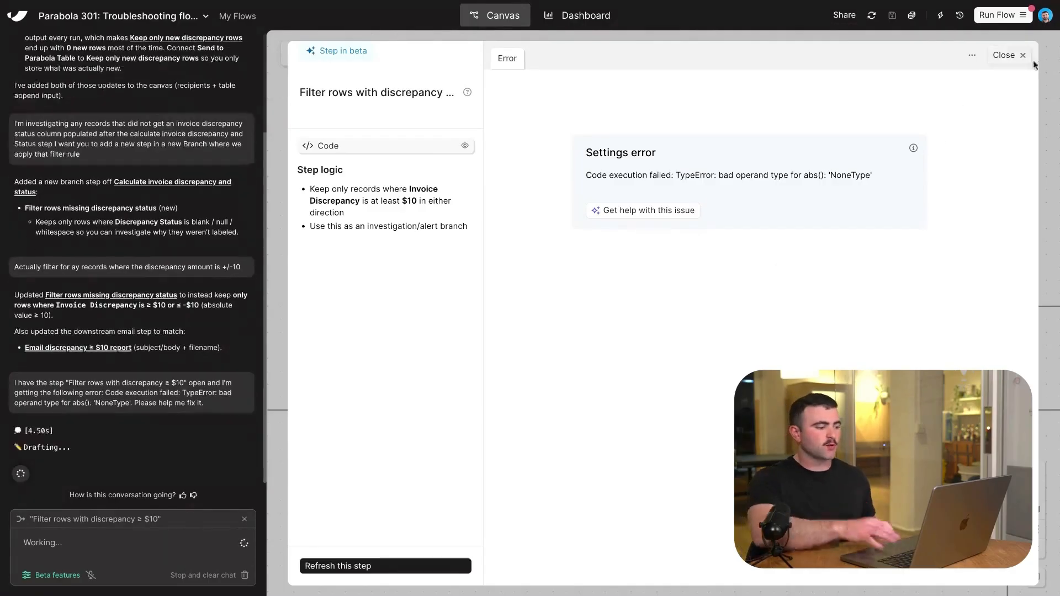
Check the logic and recalculated results of the Filter rows with discrepancy ≥ $10 step after the assistant's fix.
click(1006, 56)
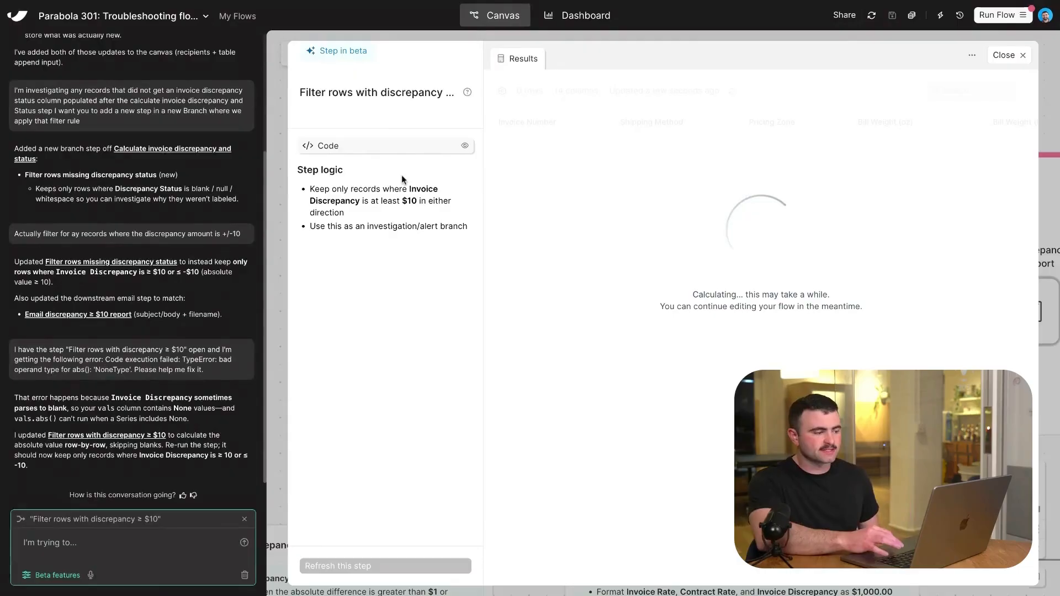
drag(439, 178, 452, 212)
click(451, 212)
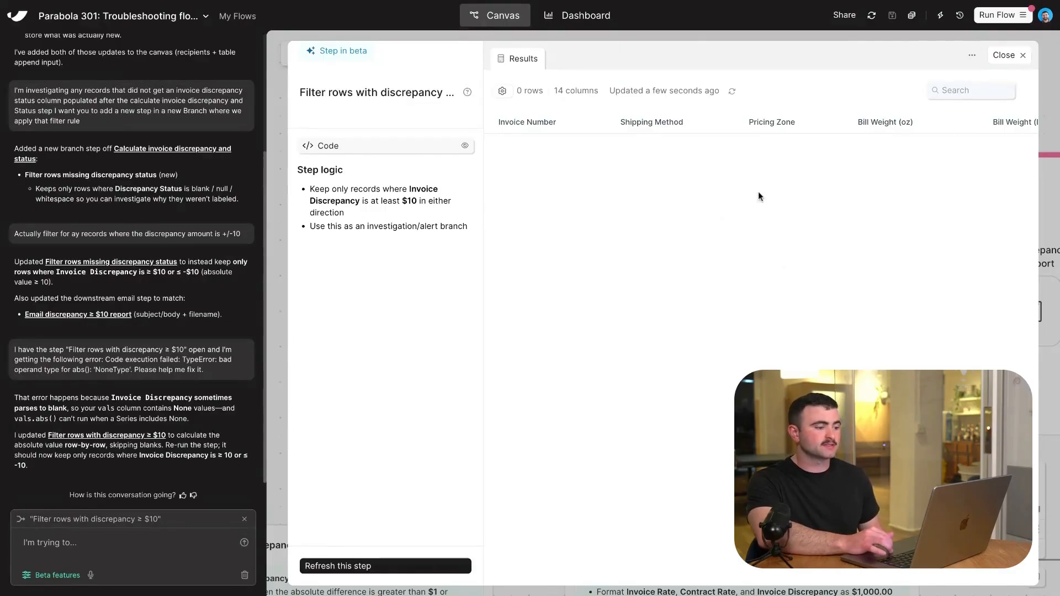
click(1007, 55)
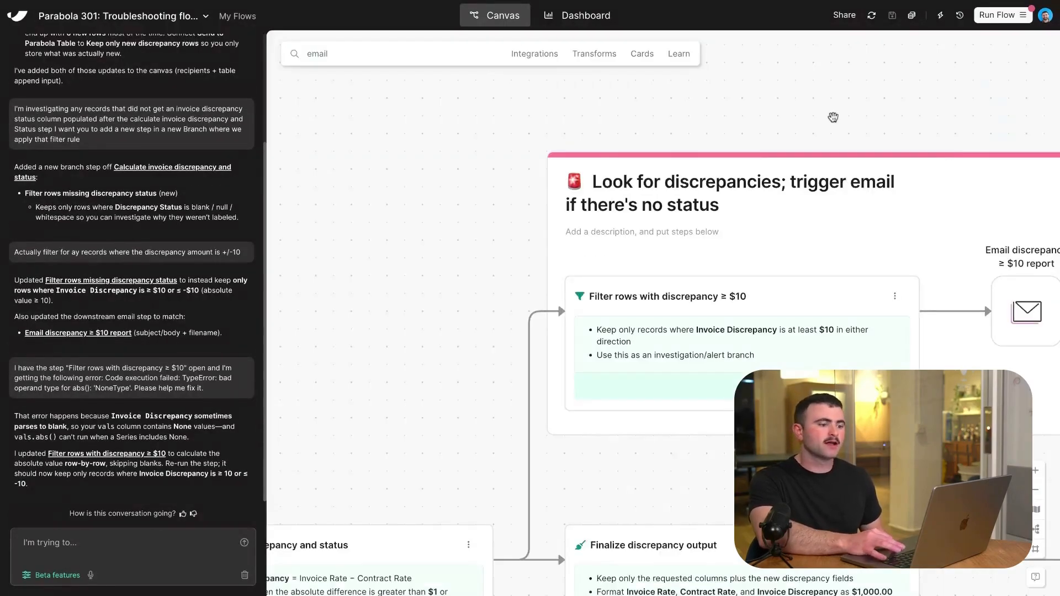
Review the result tables of the Finalize discrepancy output step and the Calculate invoice discrepancy and status step.
scroll(830, 121, down, 2)
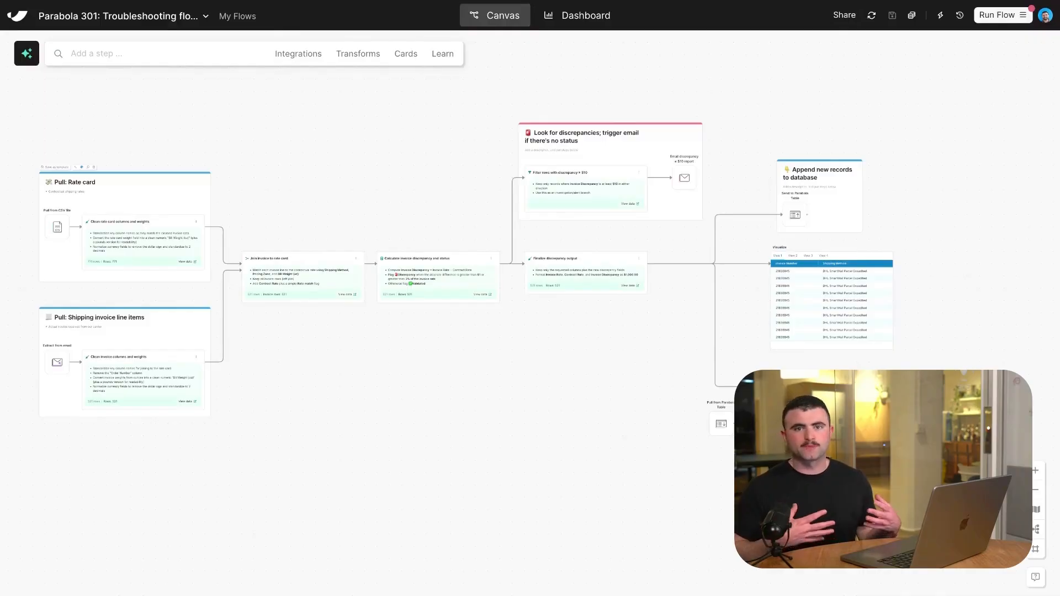
click(572, 273)
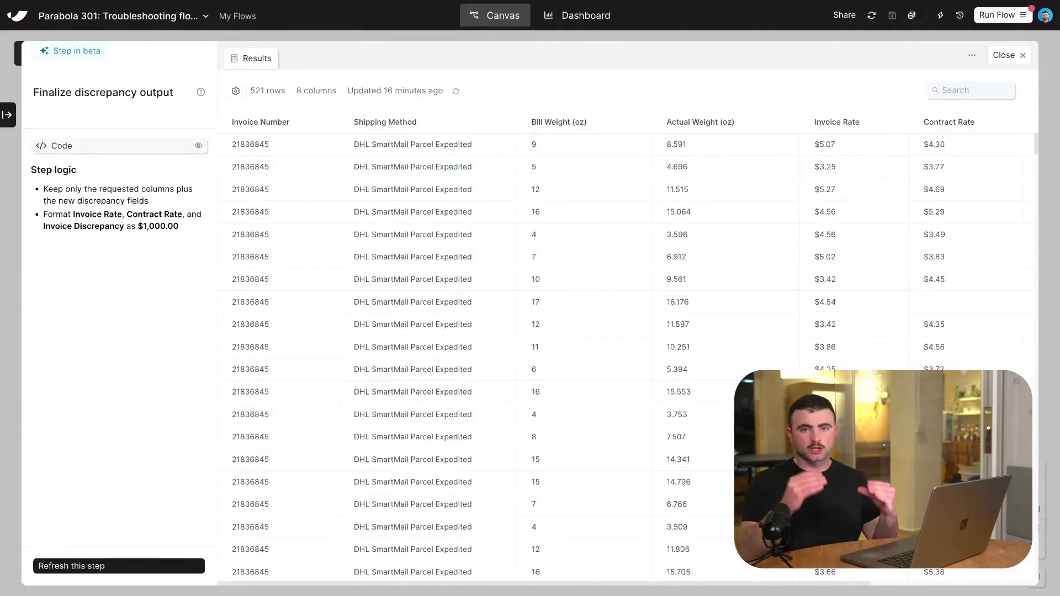
click(998, 60)
click(430, 272)
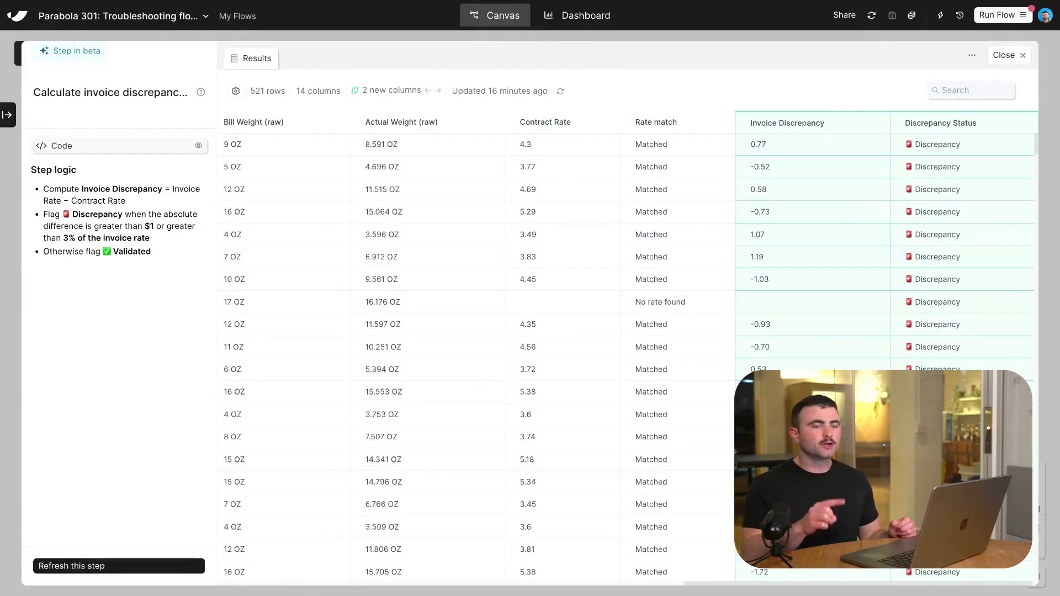
Compare the source tables of the Pull from CSV file and Extract from email steps with the Calculate invoice discrepancy and status results.
click(1008, 55)
click(59, 230)
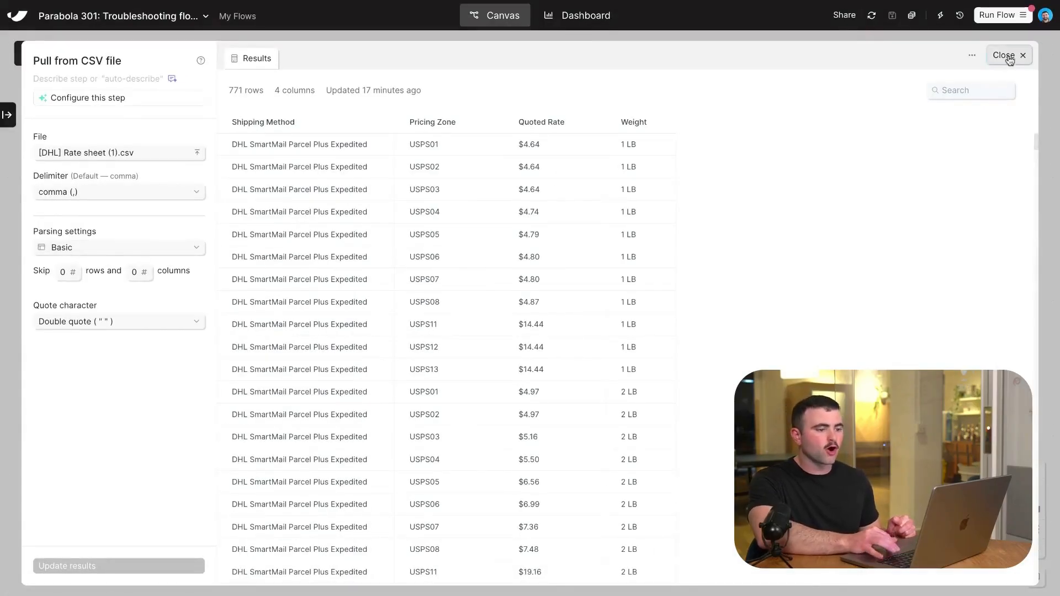
click(1008, 56)
click(54, 362)
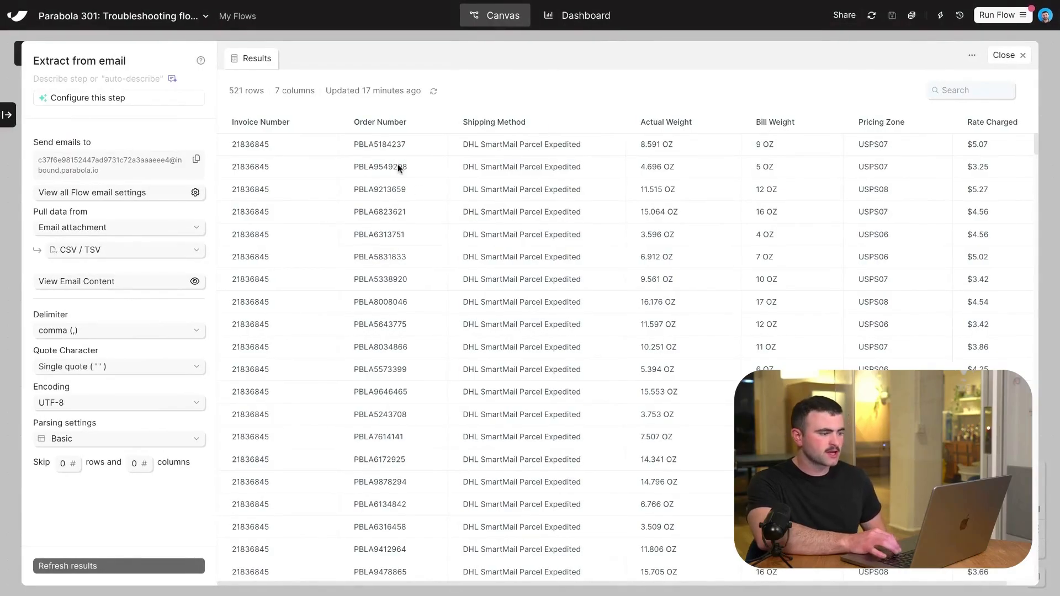
click(1014, 57)
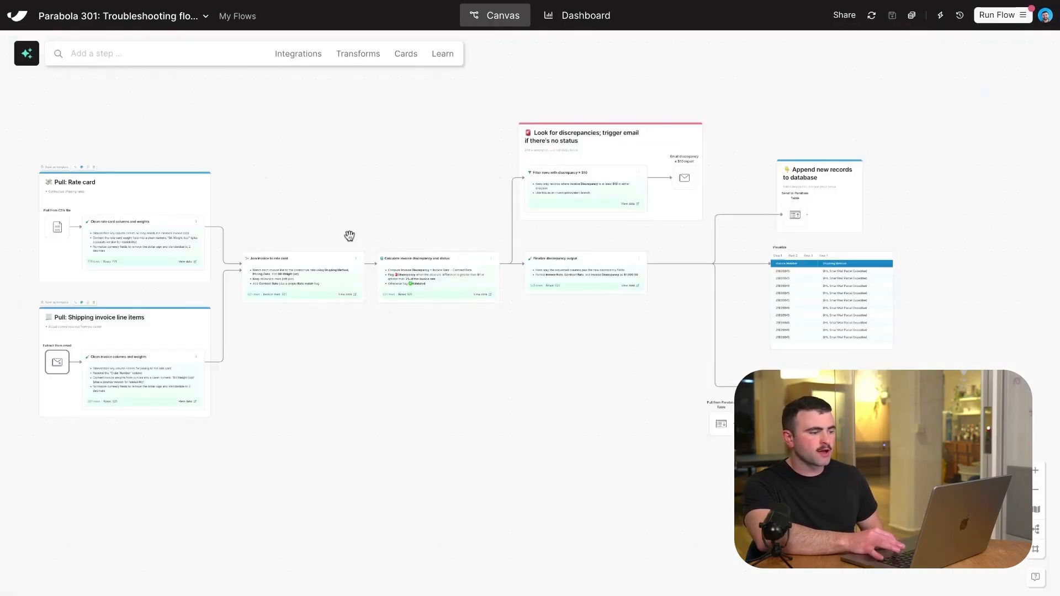
click(414, 266)
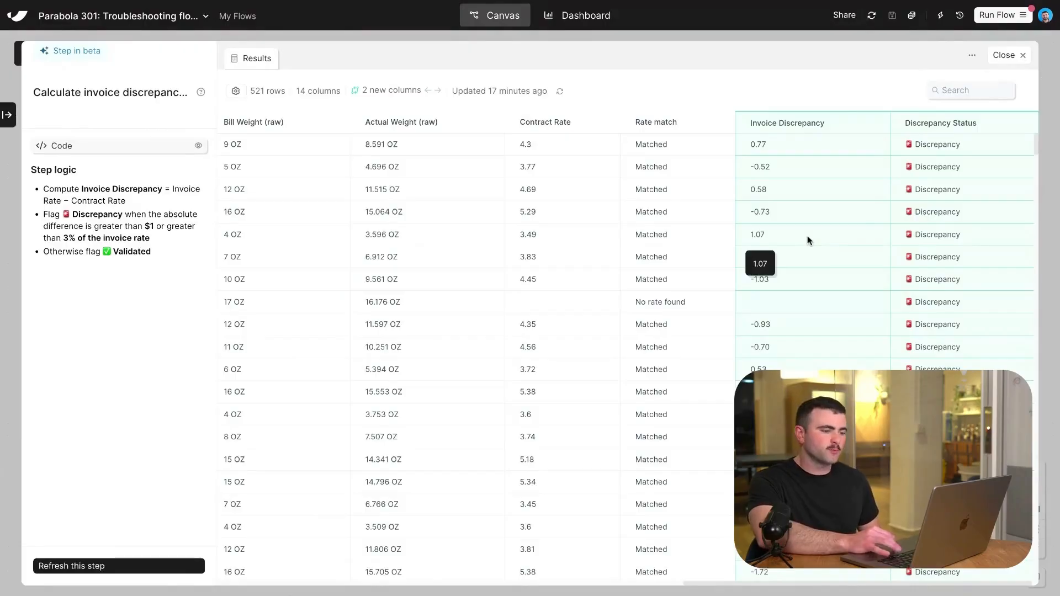
scroll(807, 240, left, 15)
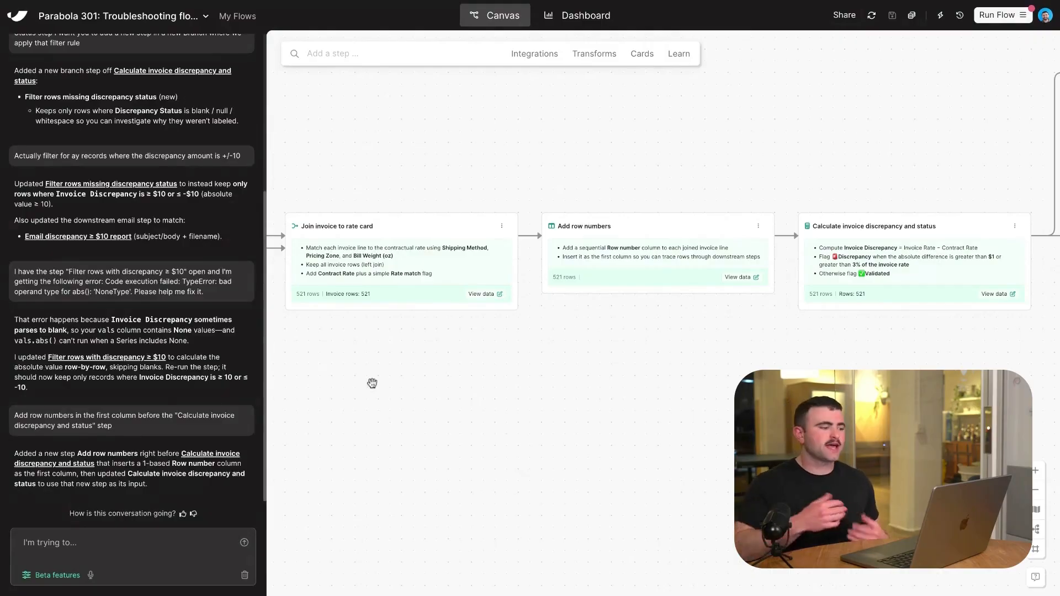
Review the assistant request for row numbers and examine the Row number column in the Add row numbers step's results.
triple_click(135, 424)
click(135, 424)
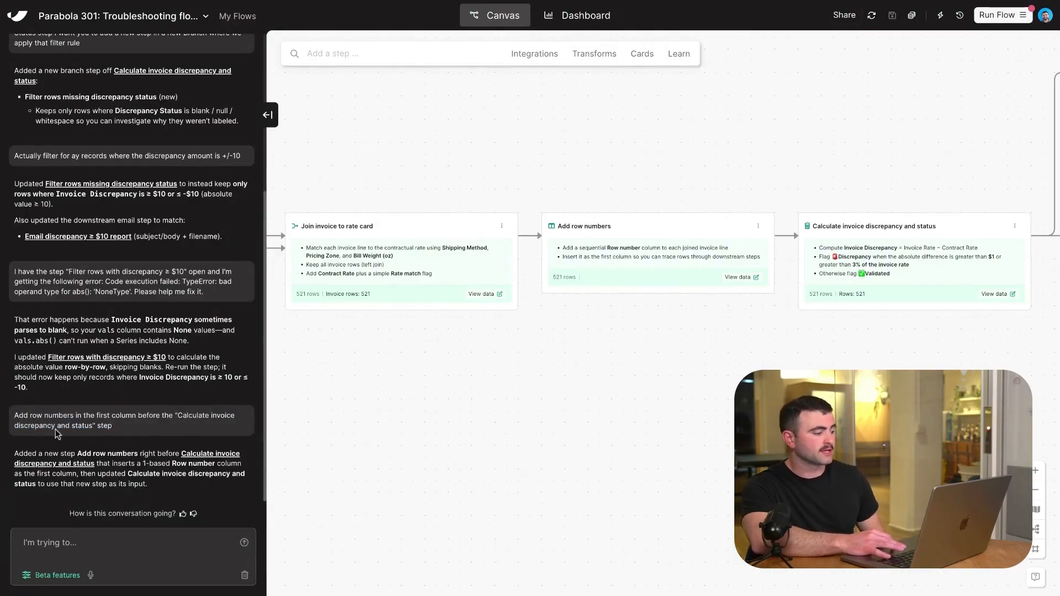
click(609, 252)
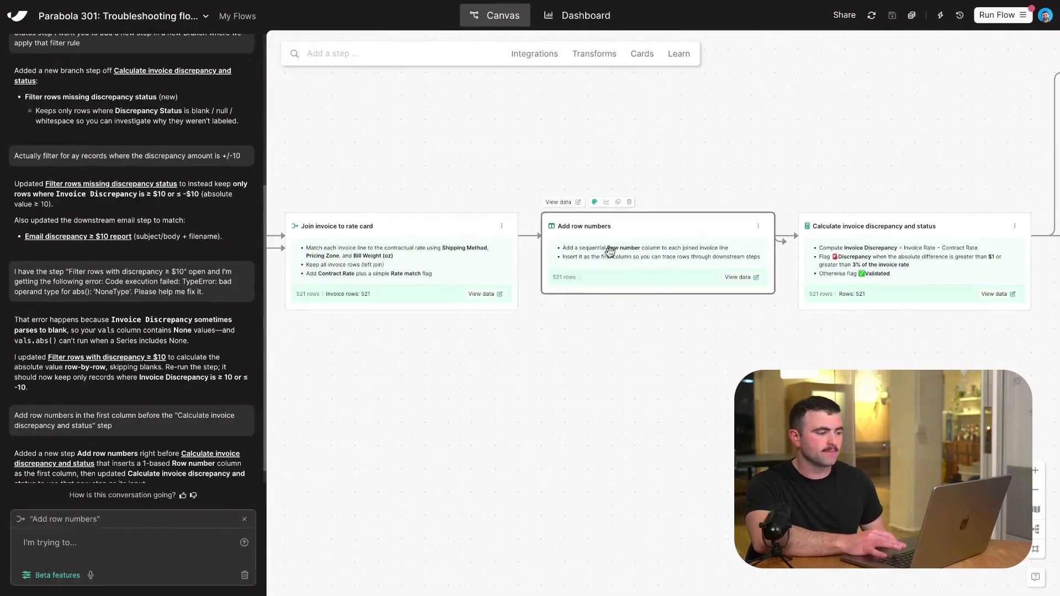
double_click(609, 252)
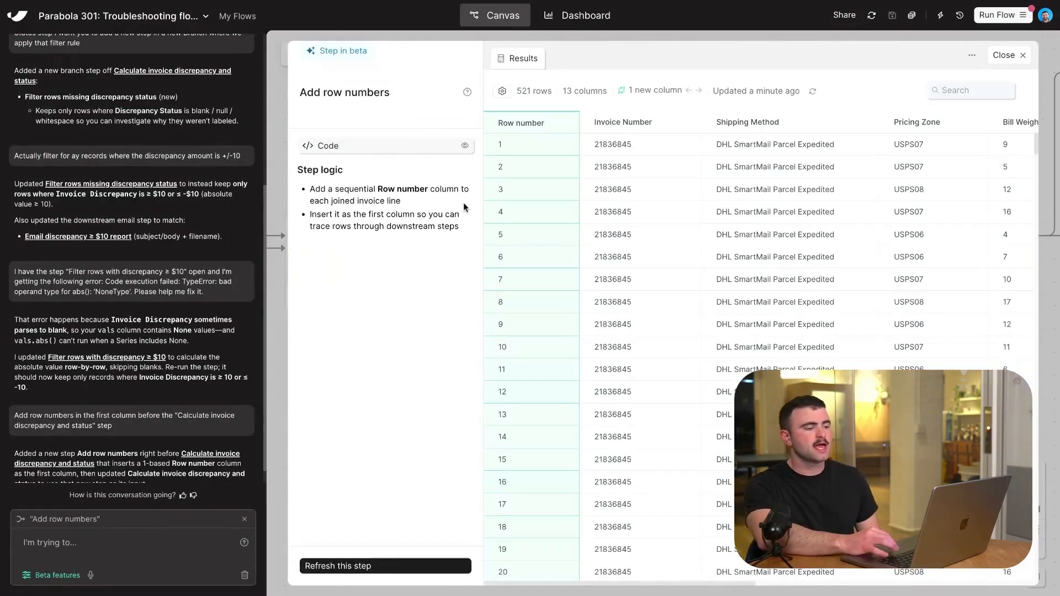
scroll(516, 301, down, 10)
scroll(516, 301, down, 12)
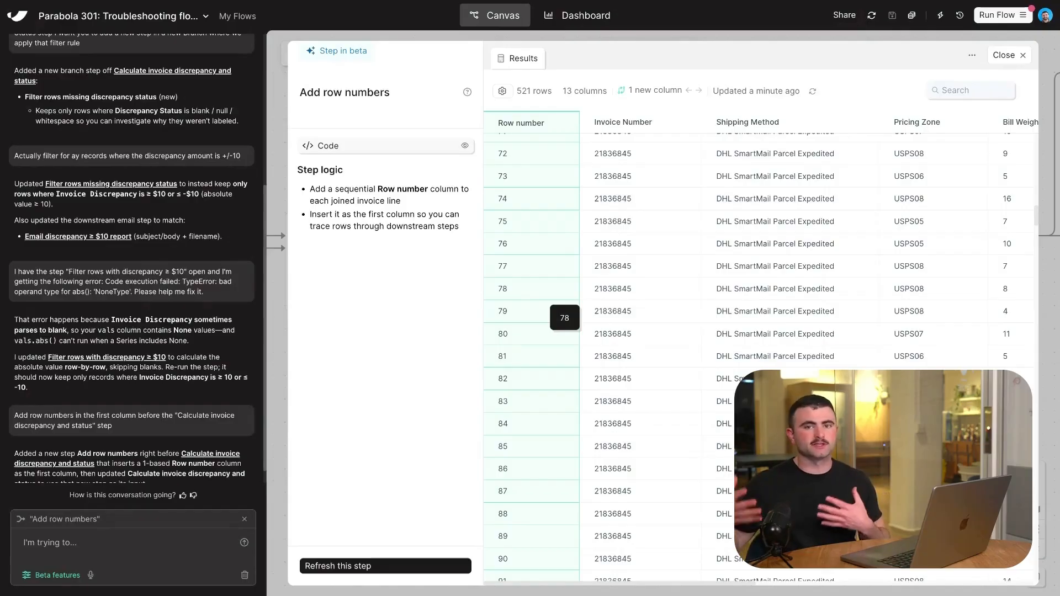
Copy row number 78 from the Add row numbers results and search for it in the Calculate invoice discrepancy and status results.
double_click(503, 288)
key(ctrl+c)
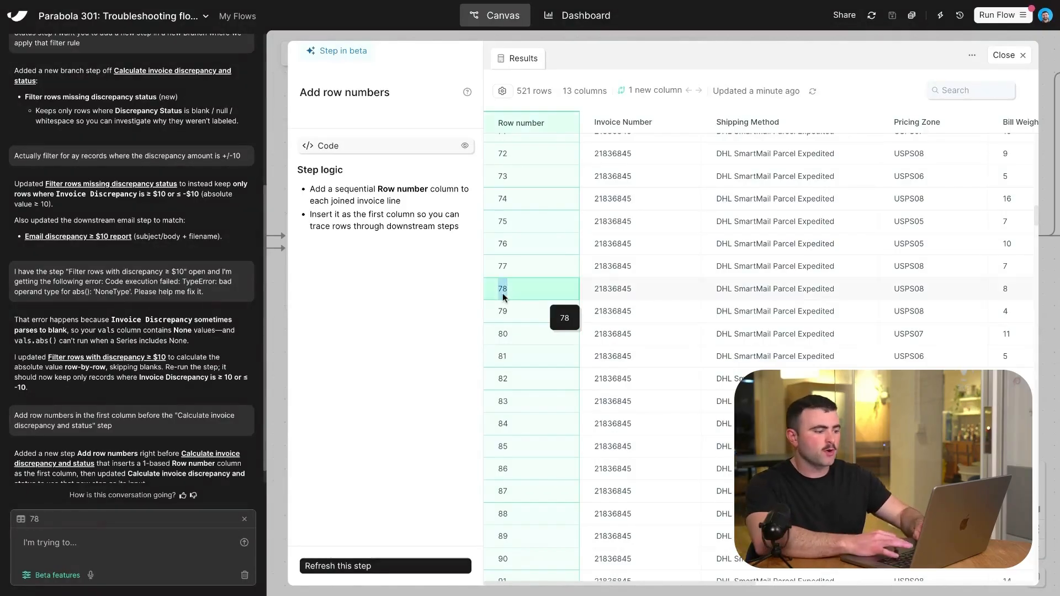
click(1006, 55)
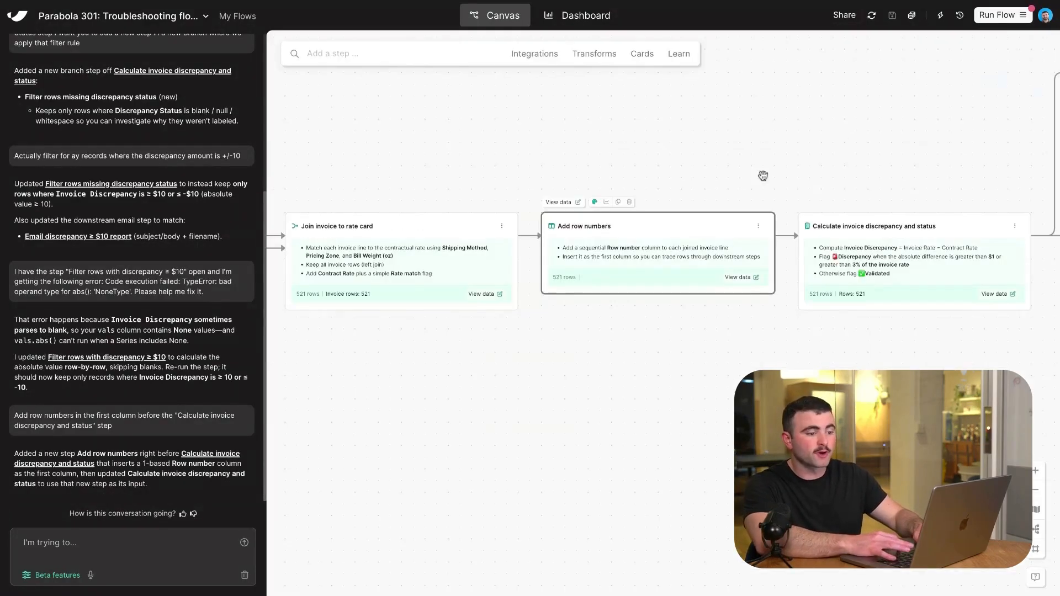
click(874, 251)
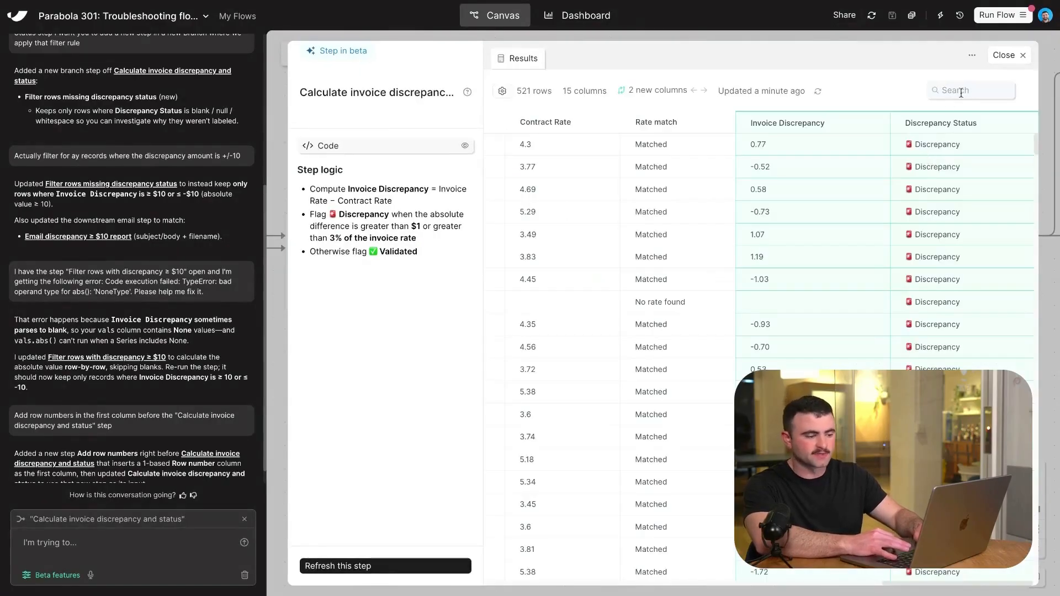
click(963, 90)
key(ctrl+v)
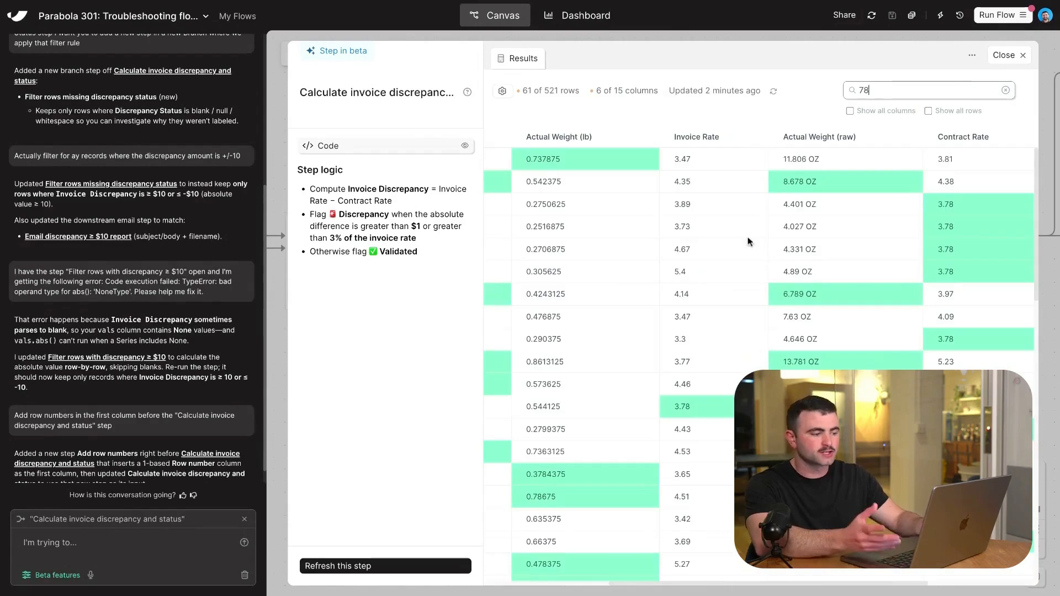
Locate row number 78 among the search matches, show all columns and examine that row's values across the table.
scroll(546, 329, down, 3)
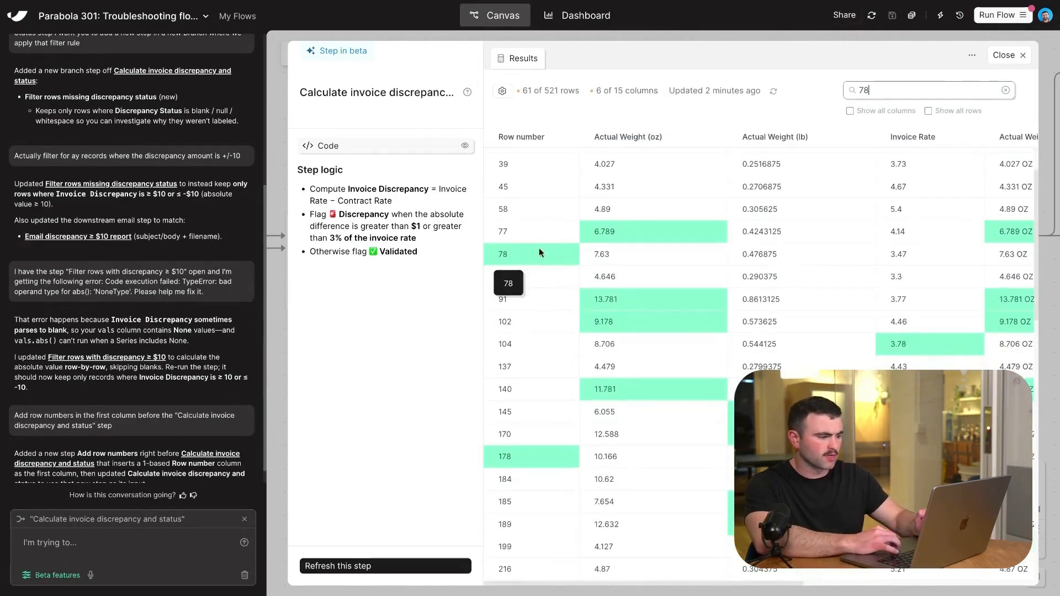
click(542, 210)
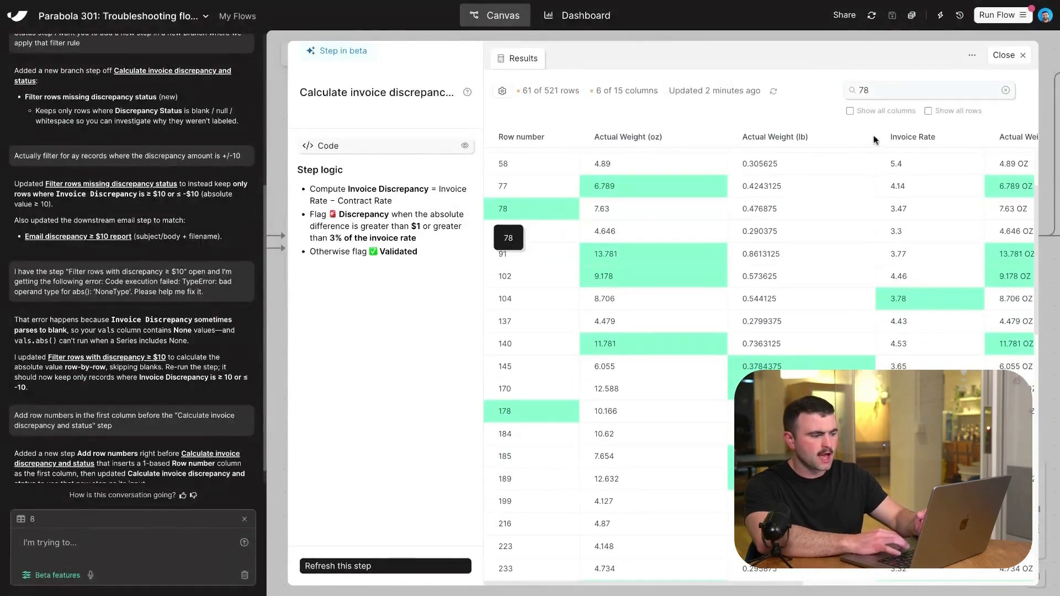
click(890, 111)
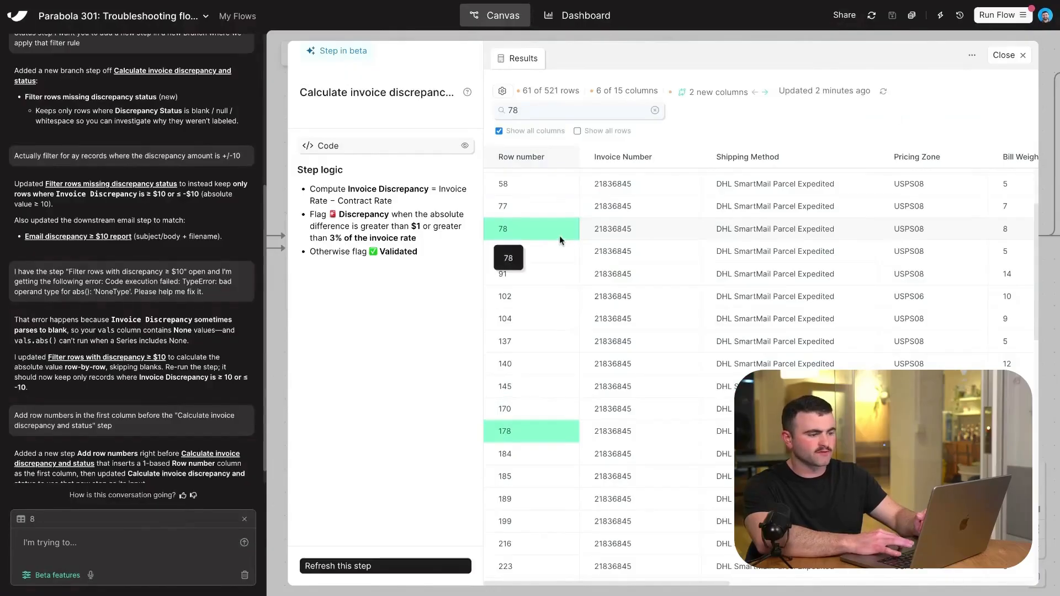
scroll(578, 230, right, 10)
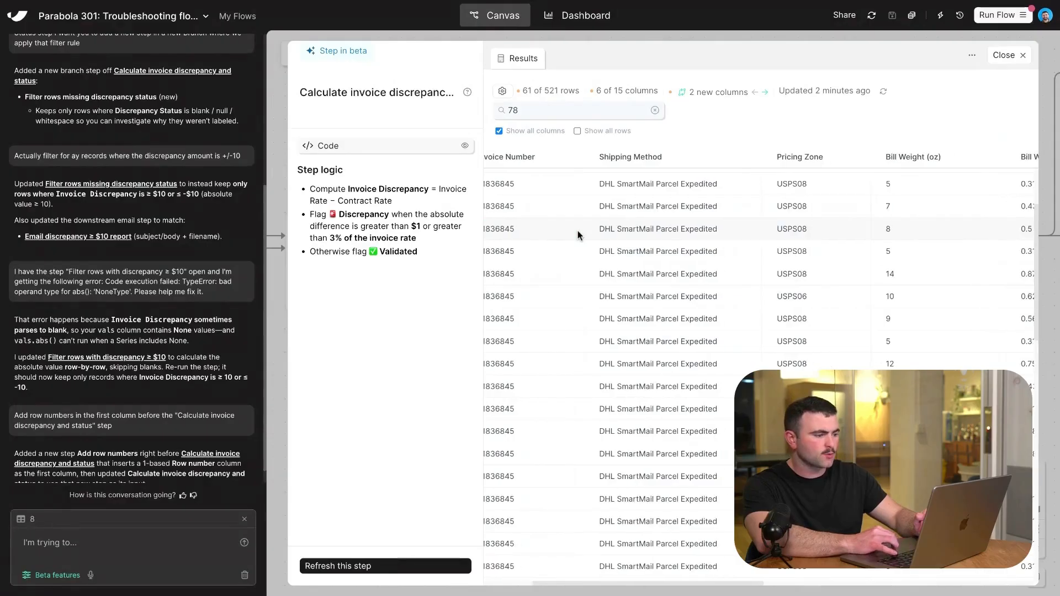
scroll(577, 230, left, 10)
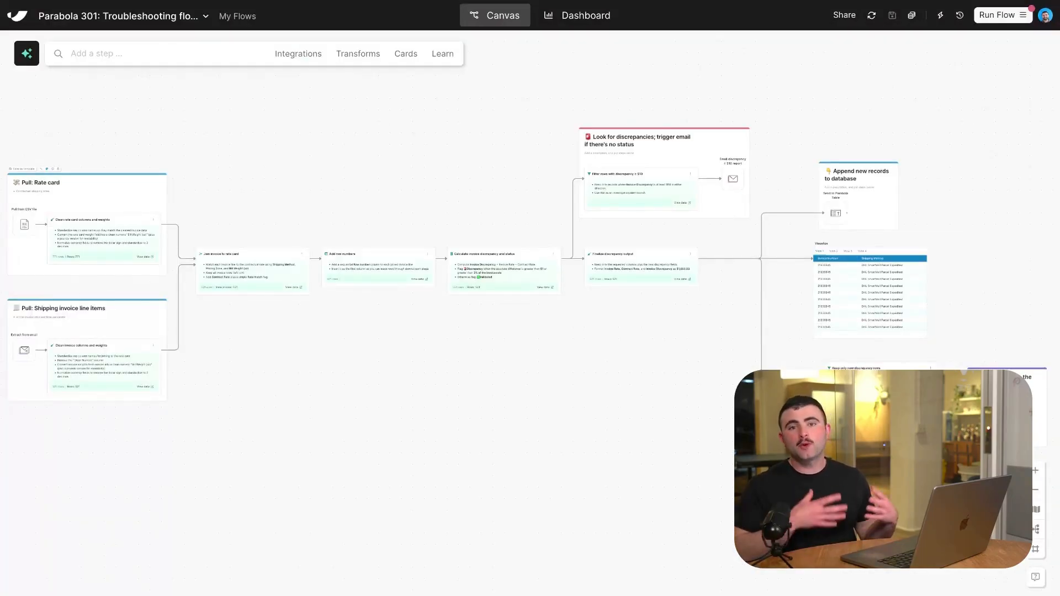
Create a new draft of the live flow and view the available options for publishing or discarding the draft.
click(205, 17)
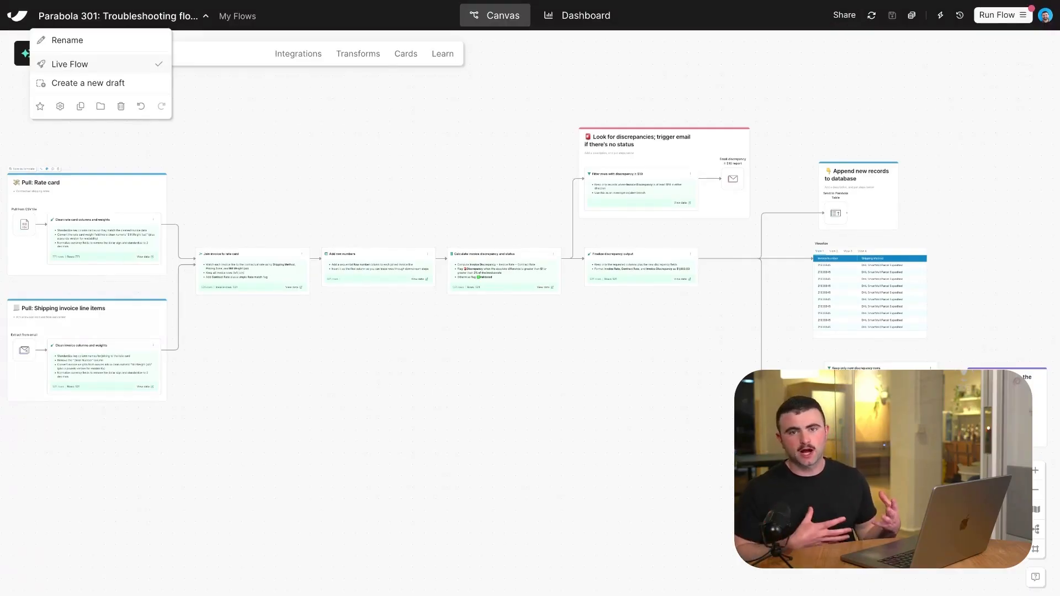
click(124, 84)
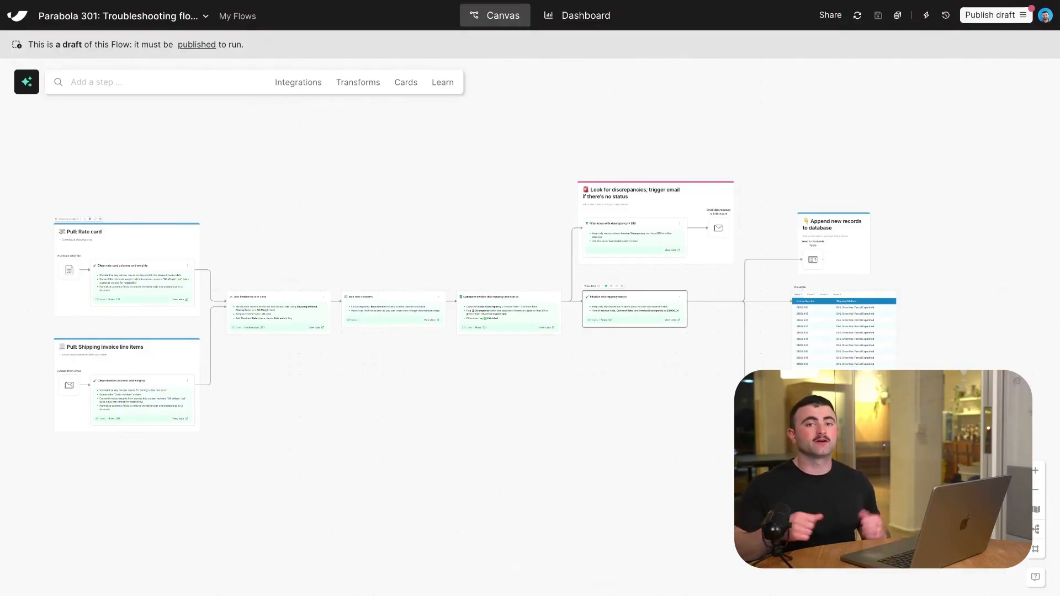
click(204, 17)
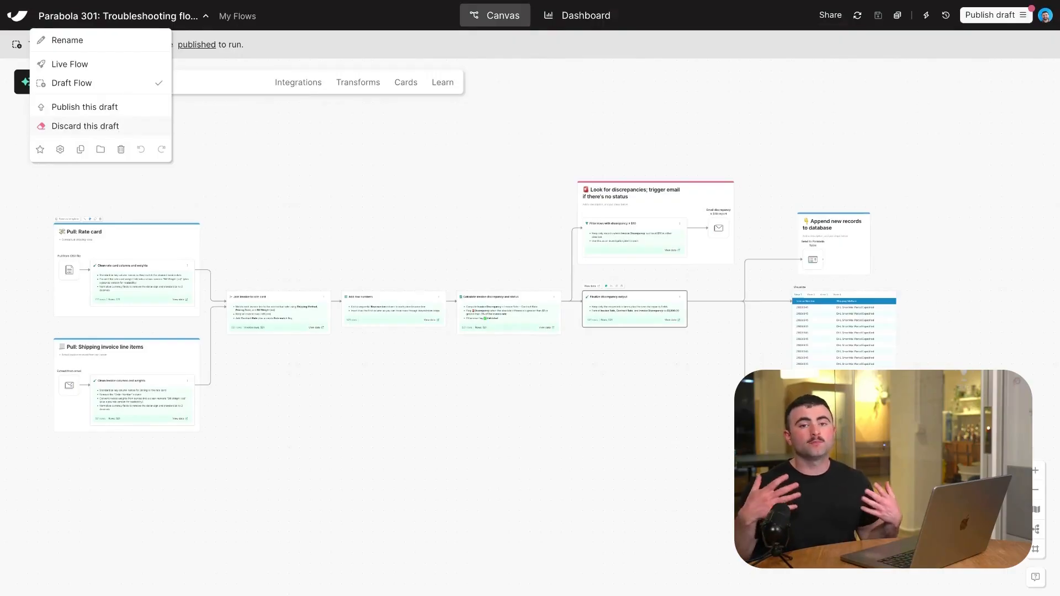
click(498, 214)
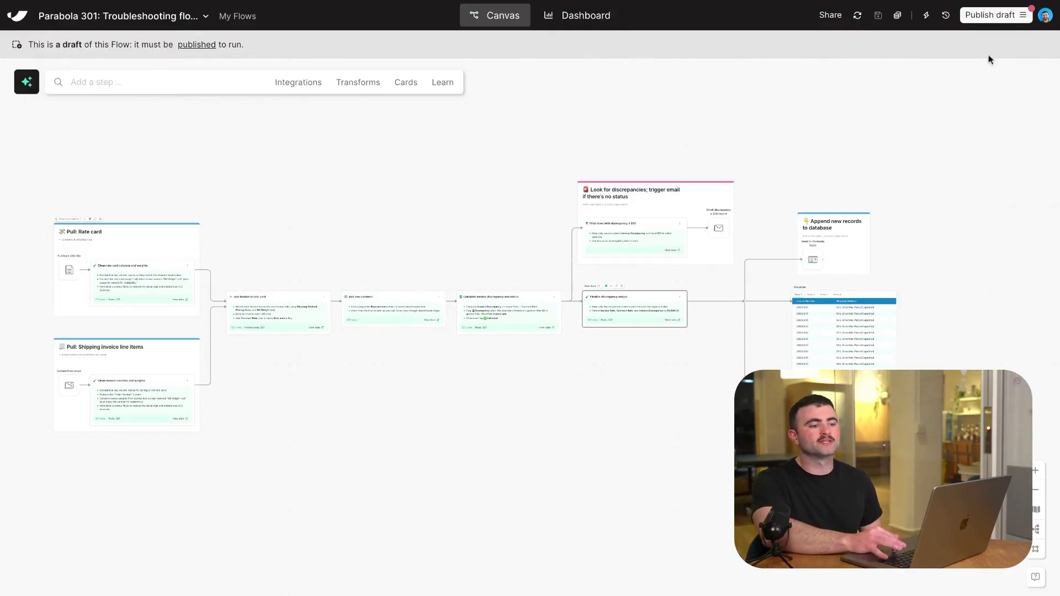